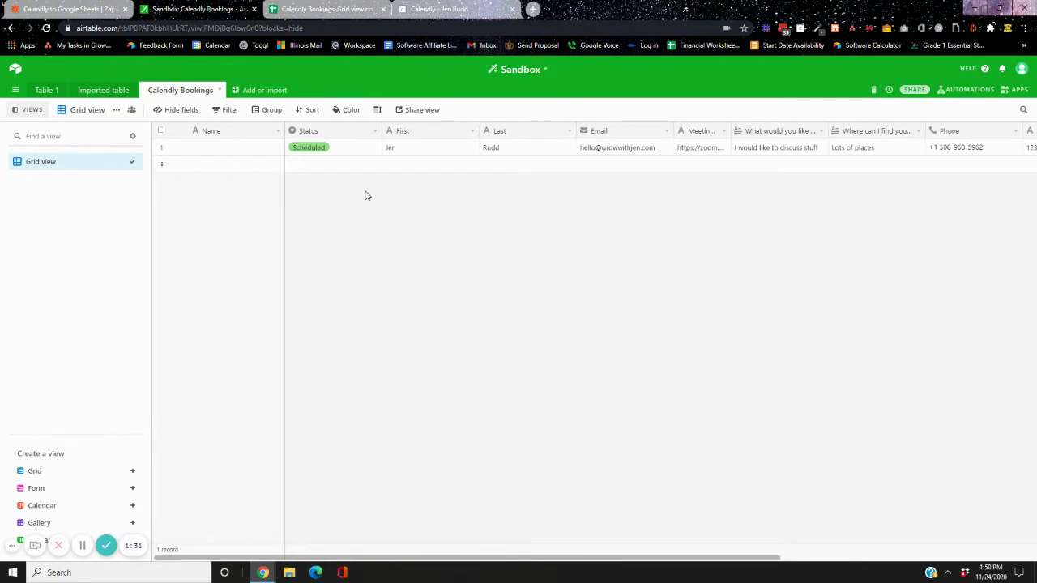
Check the Google Sheets tab, dismiss the LastPass prompt, and bring up Calendly's Assessment booking page
left_click(324, 9)
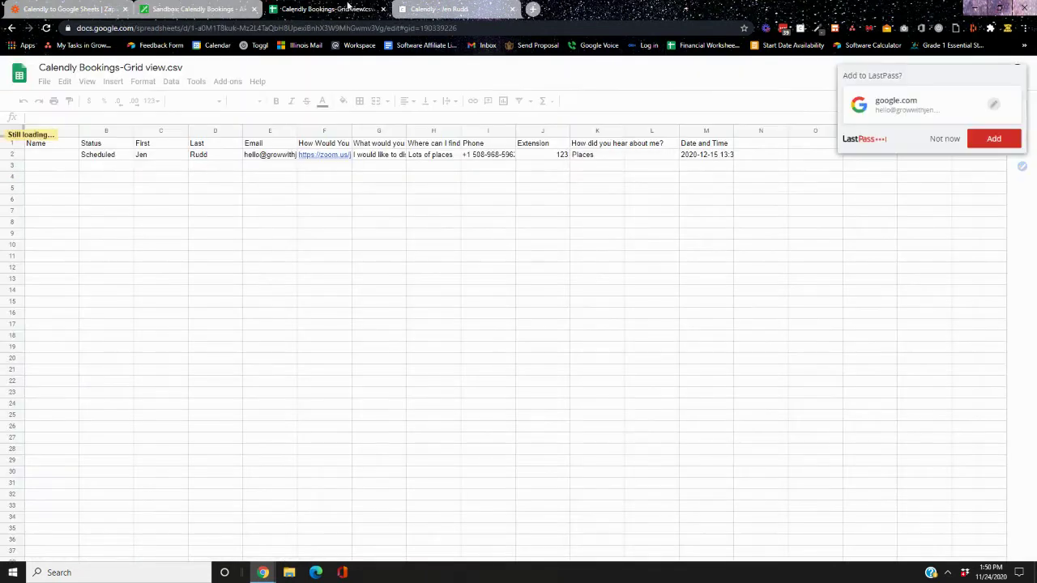
left_click(944, 138)
left_click(402, 9)
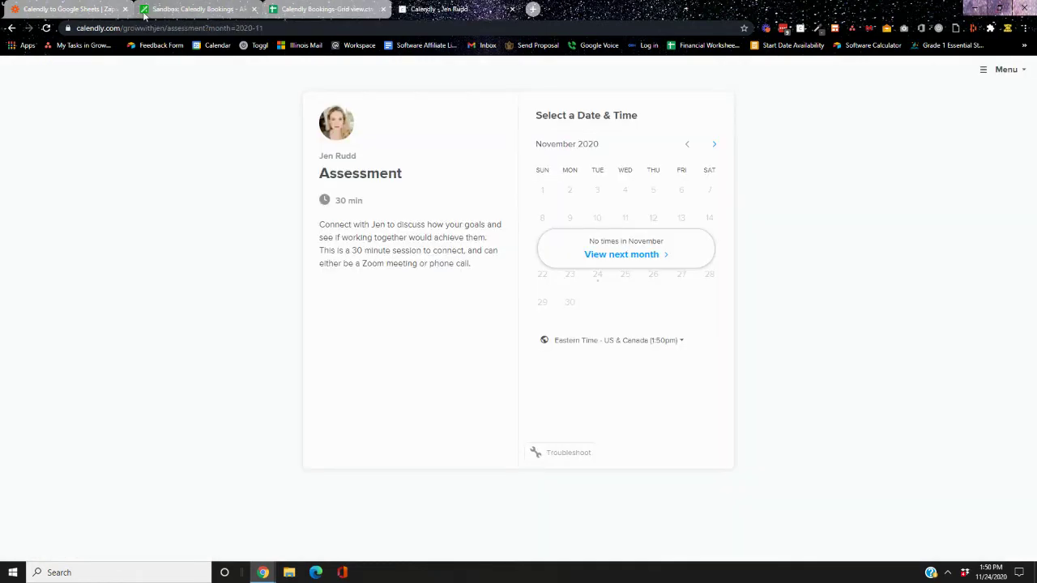
Pick the 1:30pm slot on Wednesday, December 16, 2020 and confirm it
left_click(645, 254)
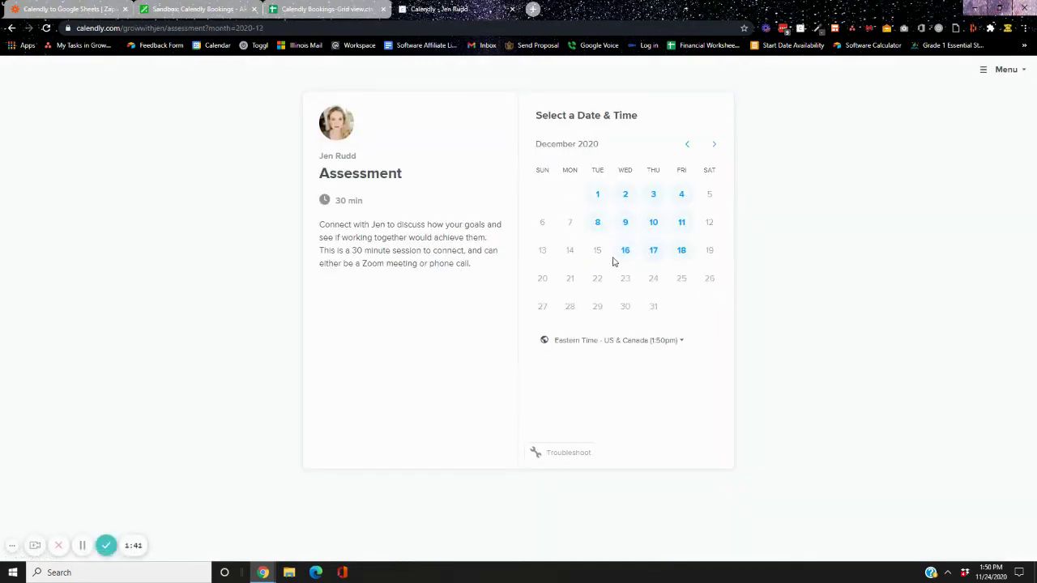
left_click(625, 251)
left_click(695, 178)
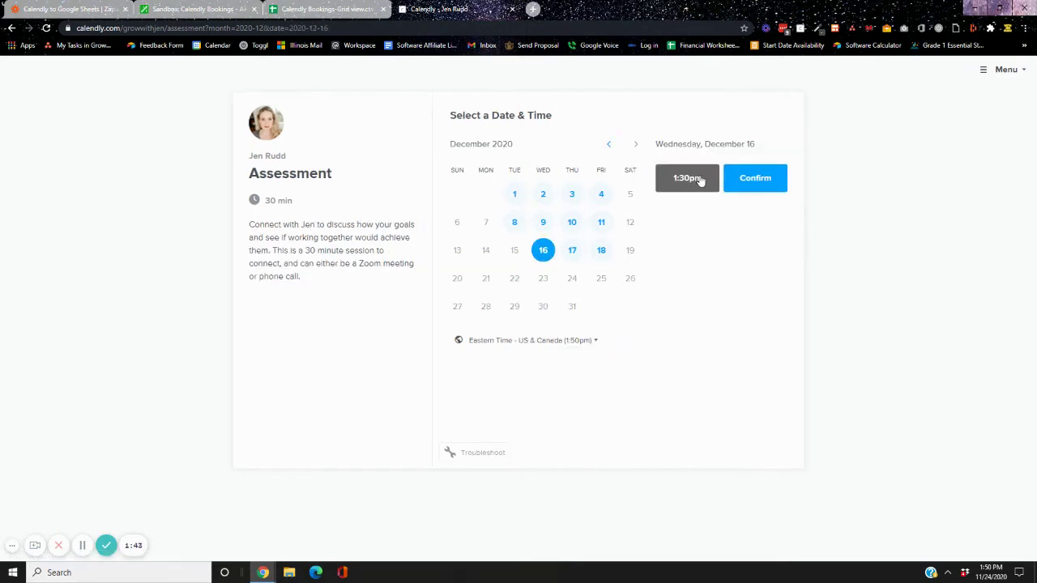
left_click(731, 179)
Fill in the invitee's first name, last name and e-mail address
left_click(543, 165)
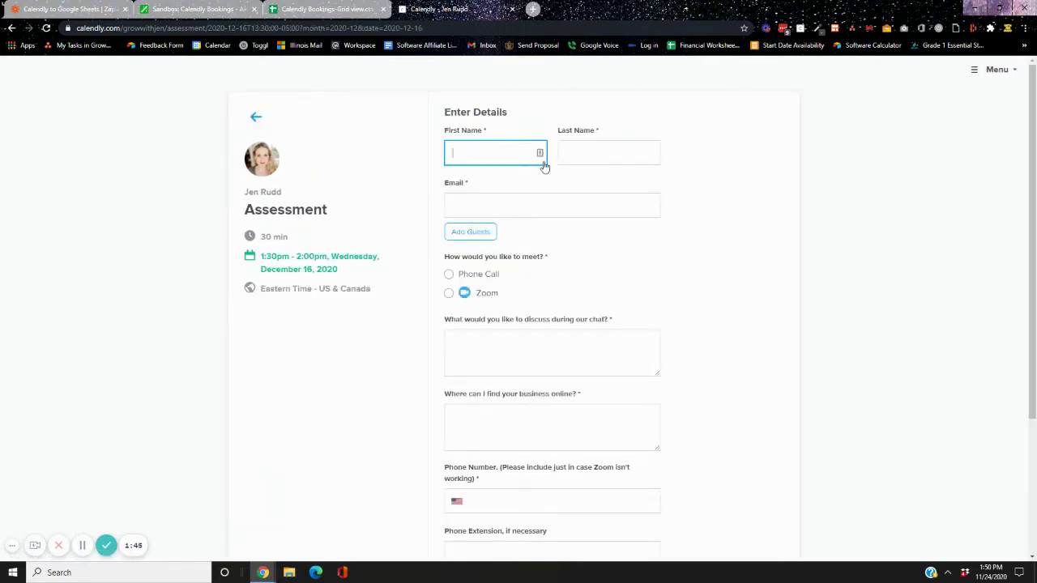
key("shift+Tab")
key("Tab")
key("Tab")
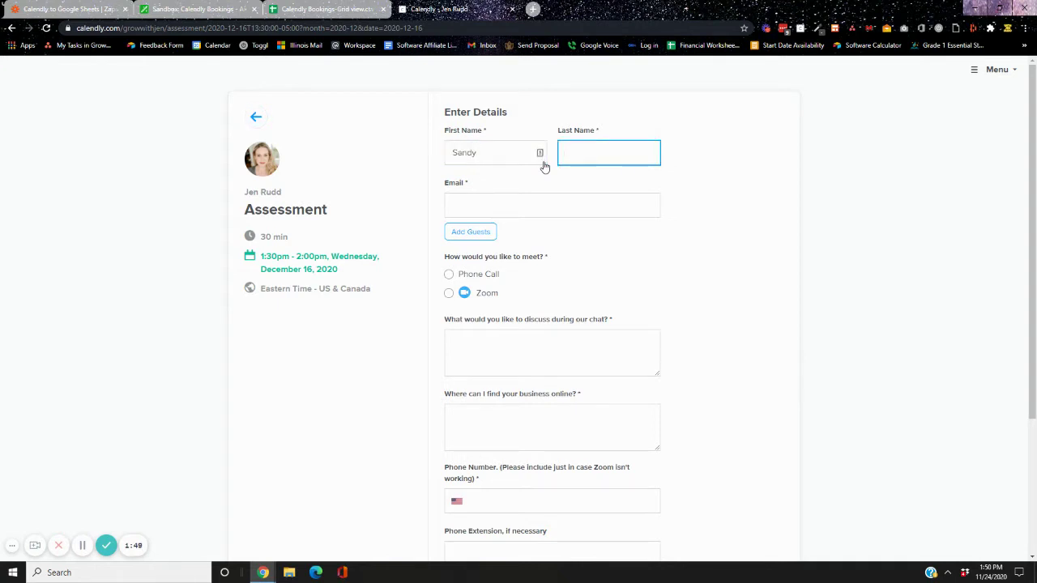
key("Tab")
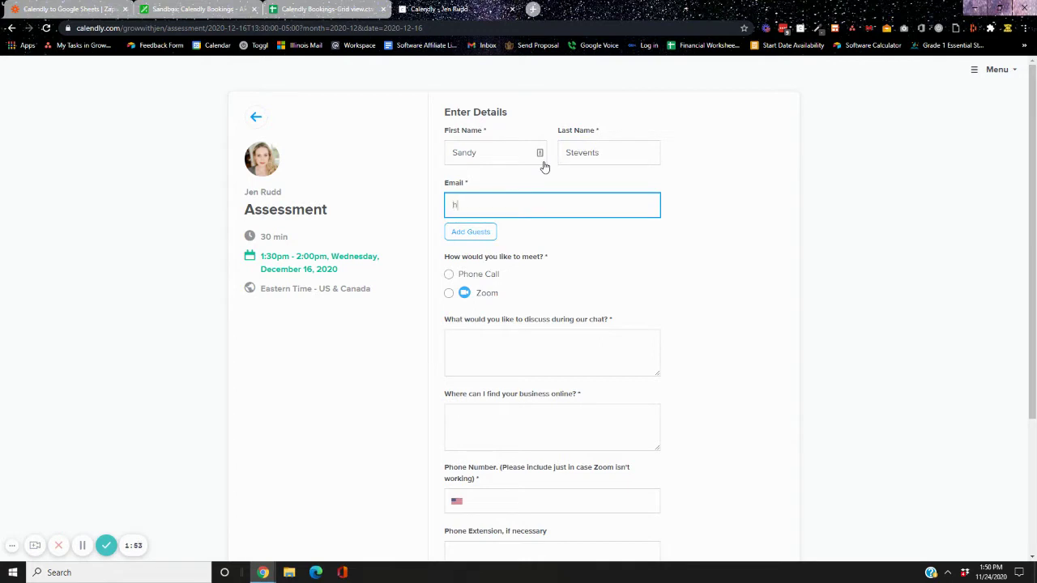
key("Tab")
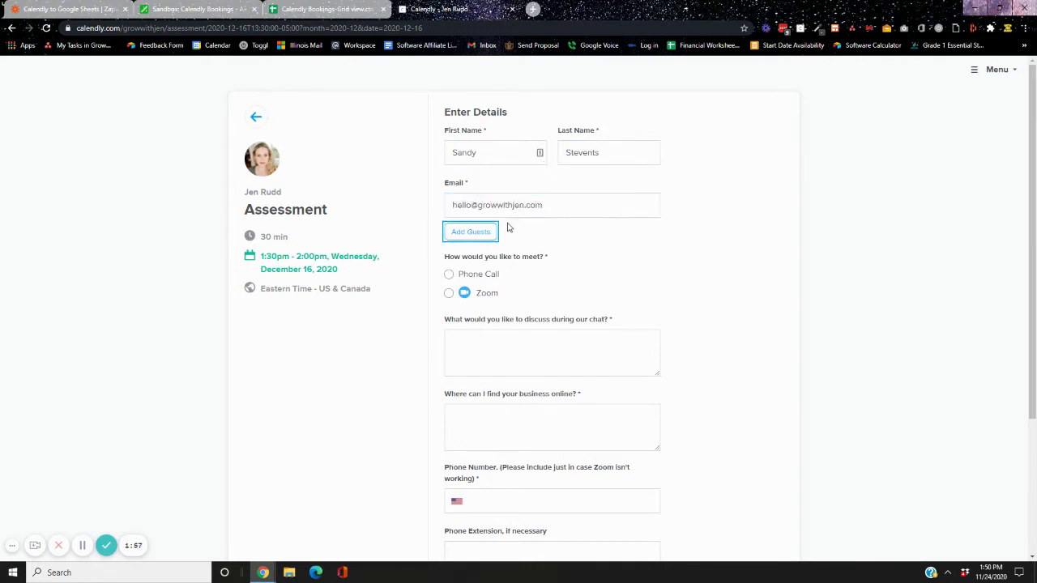
Choose Zoom, answer the discussion and business-online questions ('stuff', 'places'), and enter the phone number
left_click(452, 293)
left_click(502, 363)
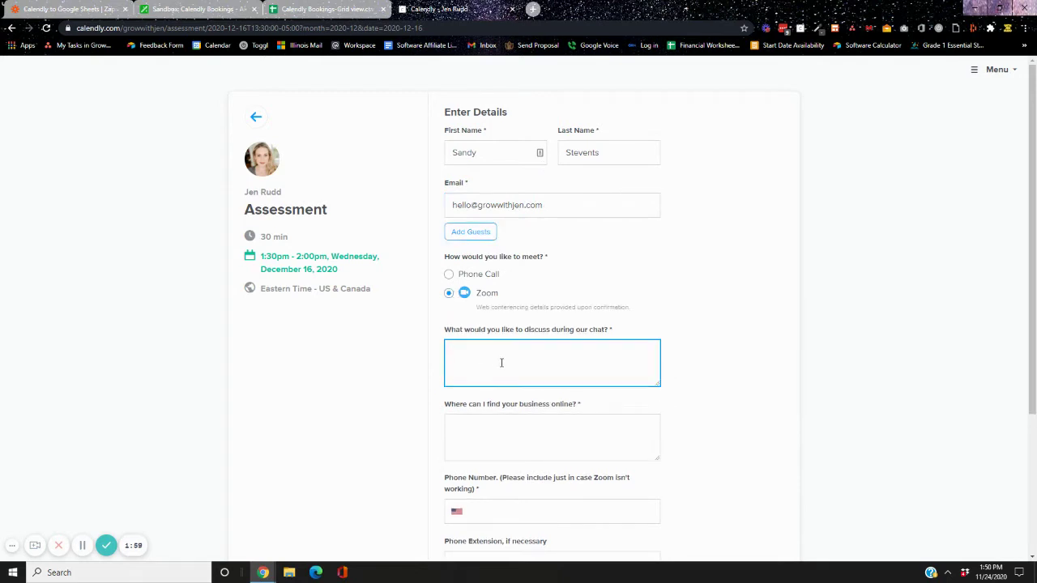
type("stuff")
key("Tab")
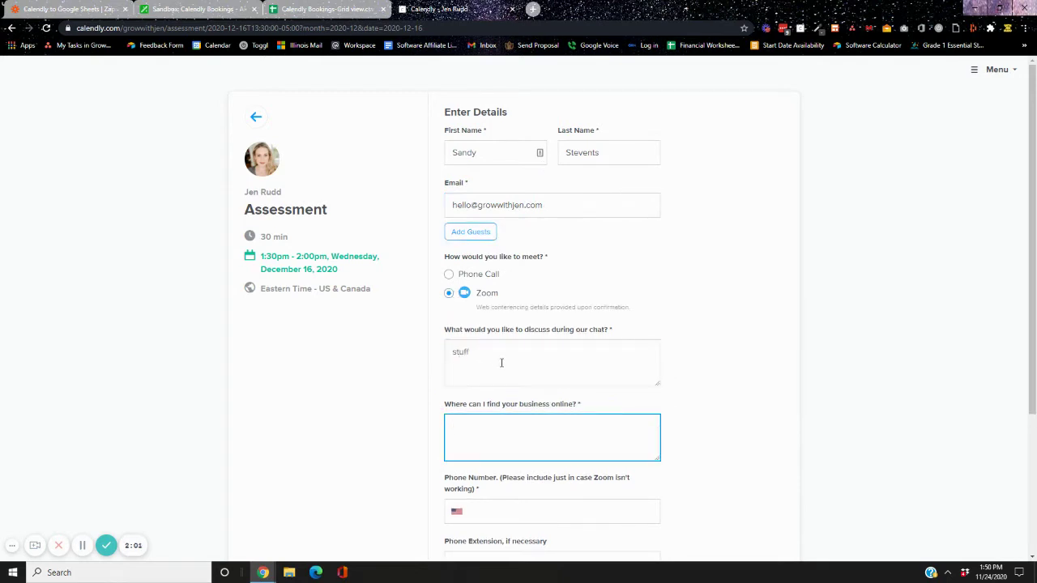
type("places")
key("Tab")
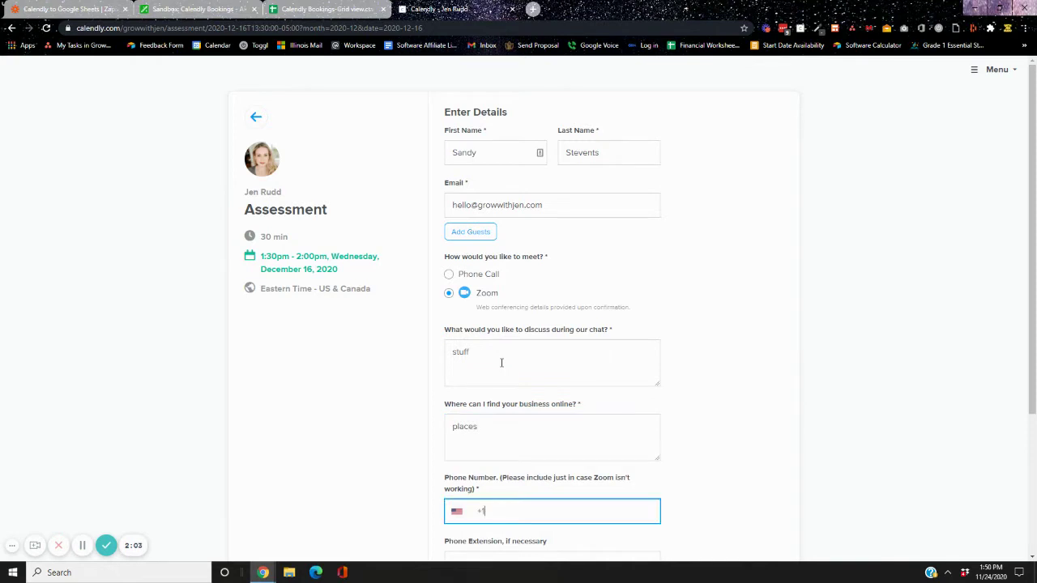
key("Tab")
Add the phone extension, answer how-did-you-hear with 'places', and schedule the event
left_click(490, 339)
scroll(490, 340, "down", 2)
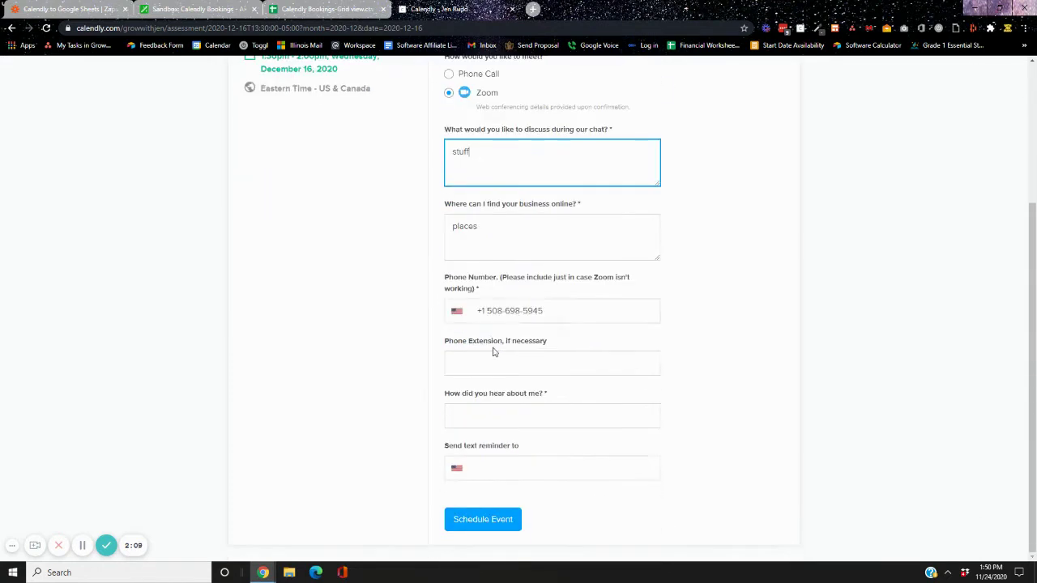
left_click(484, 369)
type("123")
key("Tab")
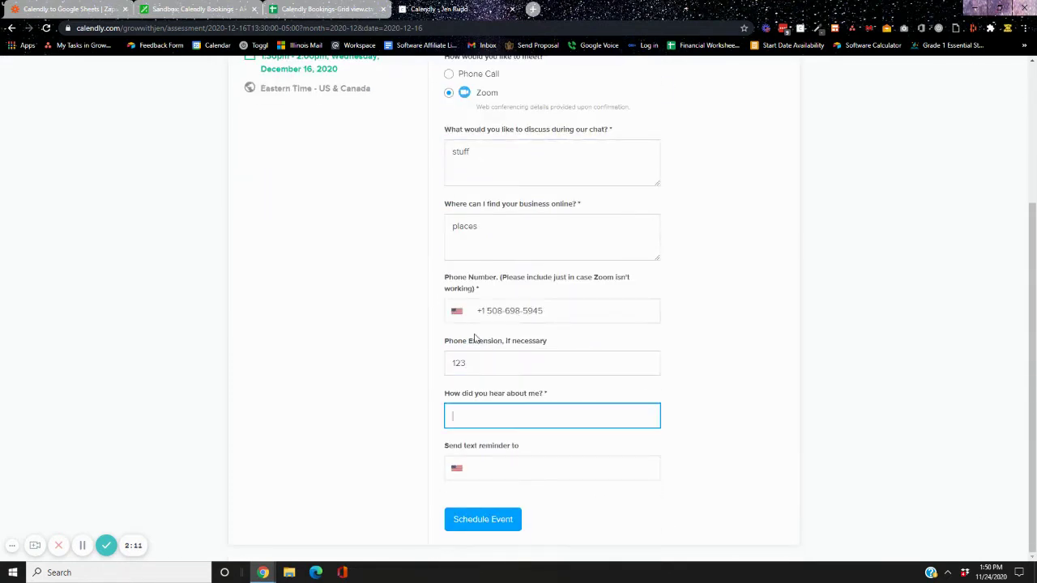
type("places")
key("Tab")
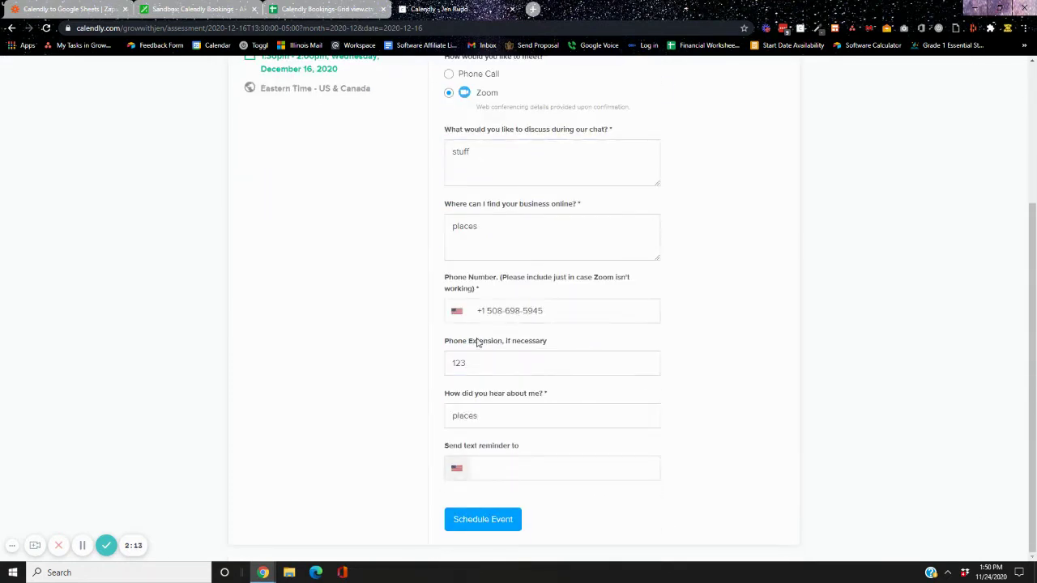
left_click(499, 523)
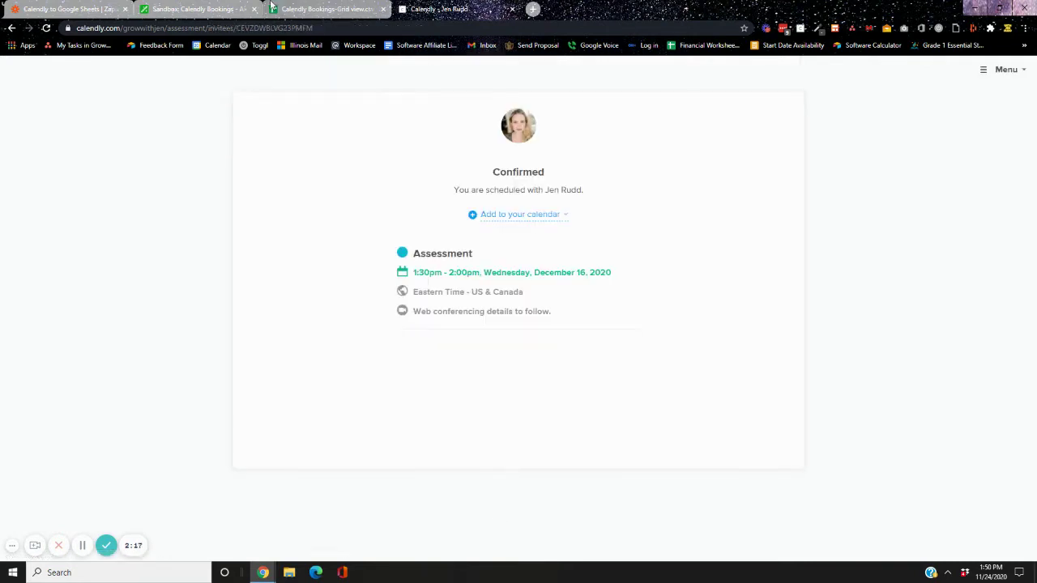
Back in Airtable, scroll right to see the new 12/16/2020 1:30pm Scheduled record
left_click(222, 6)
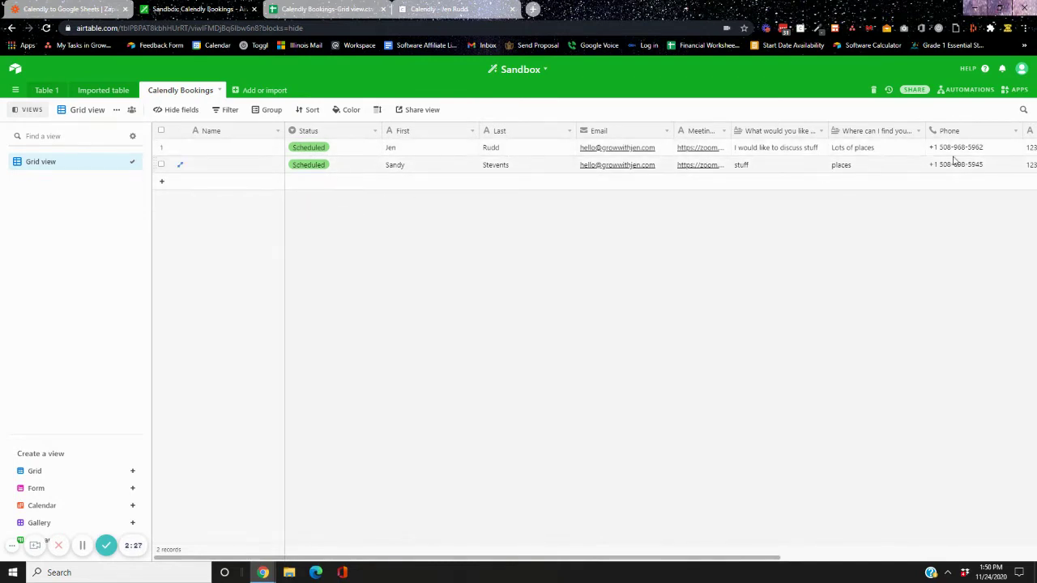
left_click_drag(421, 559, 781, 578)
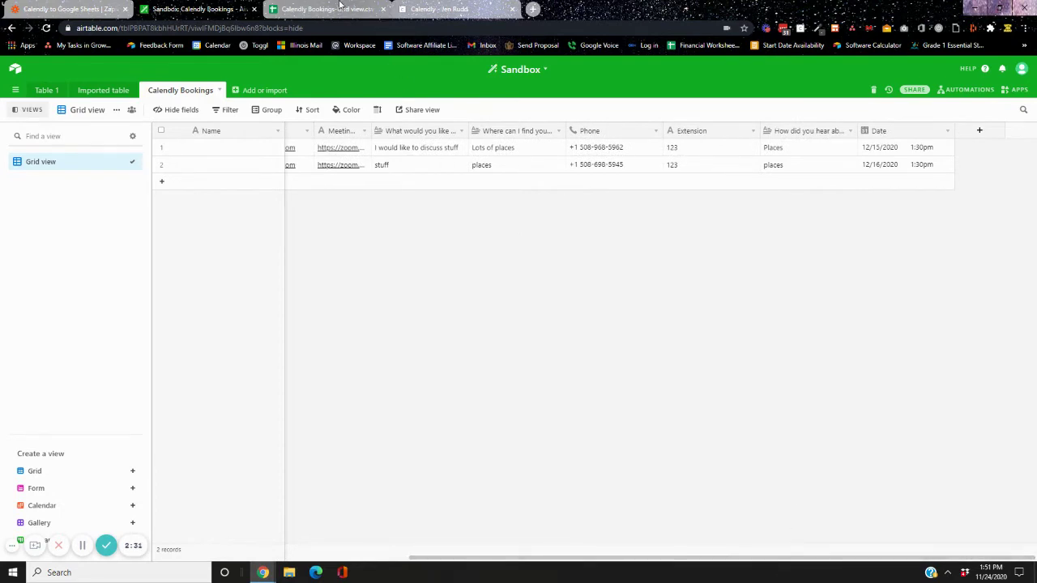
Switch to the Calendly Bookings-Grid view.csv sheet and select the empty Name cell A2
left_click(340, 7)
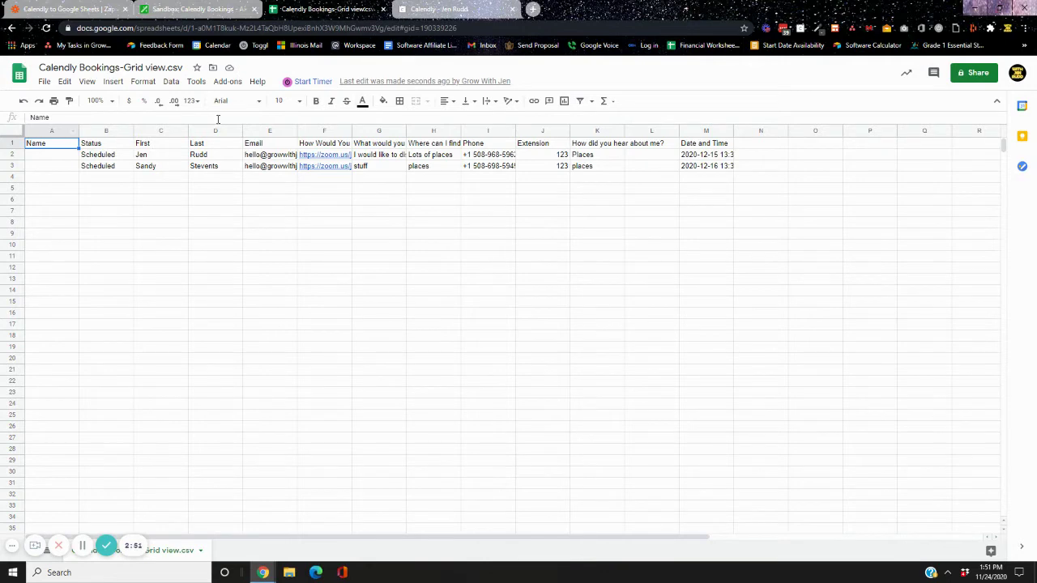
left_click(68, 158)
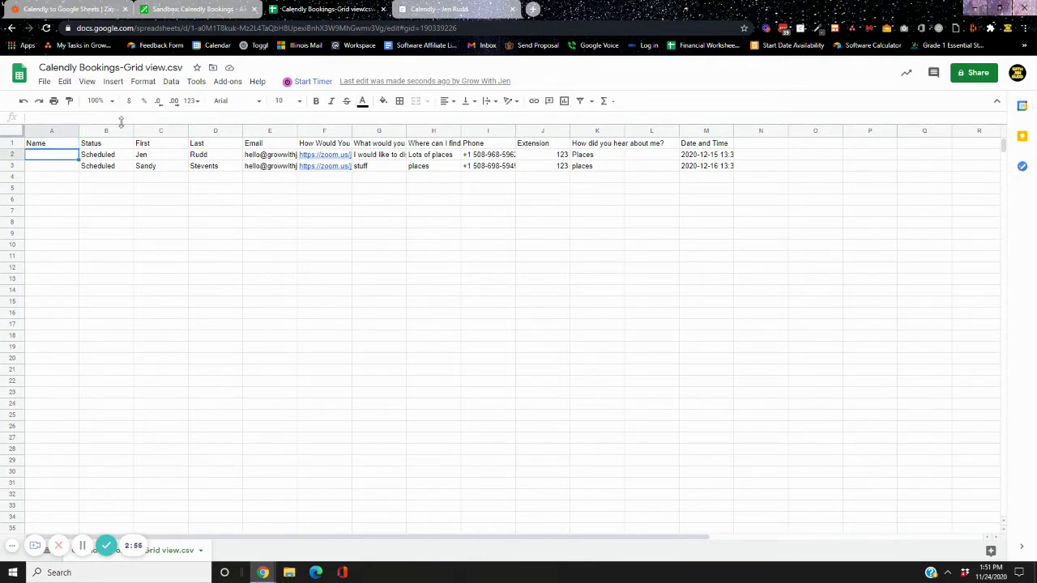
Enter =CONCATENATE(B3&C3) in cell A2, fixing typos along the way
type("c")
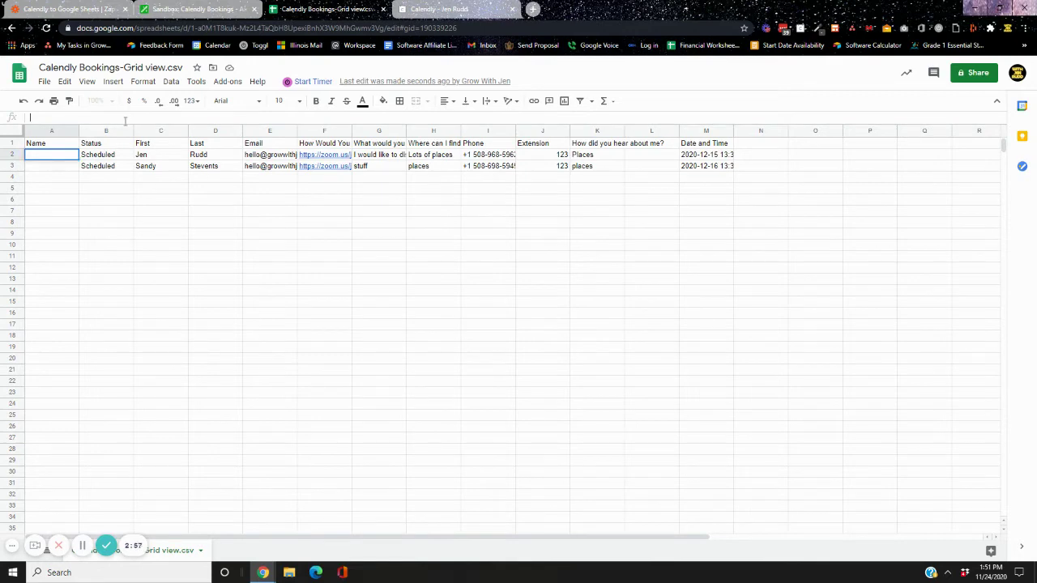
type("ell")
key("BackSpace")
key("BackSpace")
key("BackSpace")
key("BackSpace")
type("=")
type("CCON")
key("BackSpace")
key("BackSpace")
key("BackSpace")
type("ON")
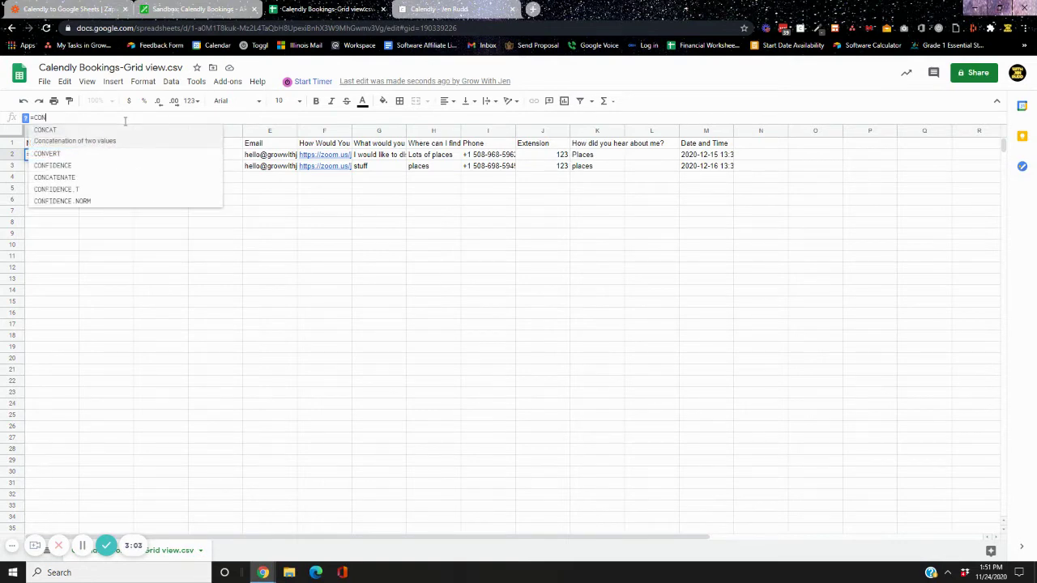
left_click(102, 178)
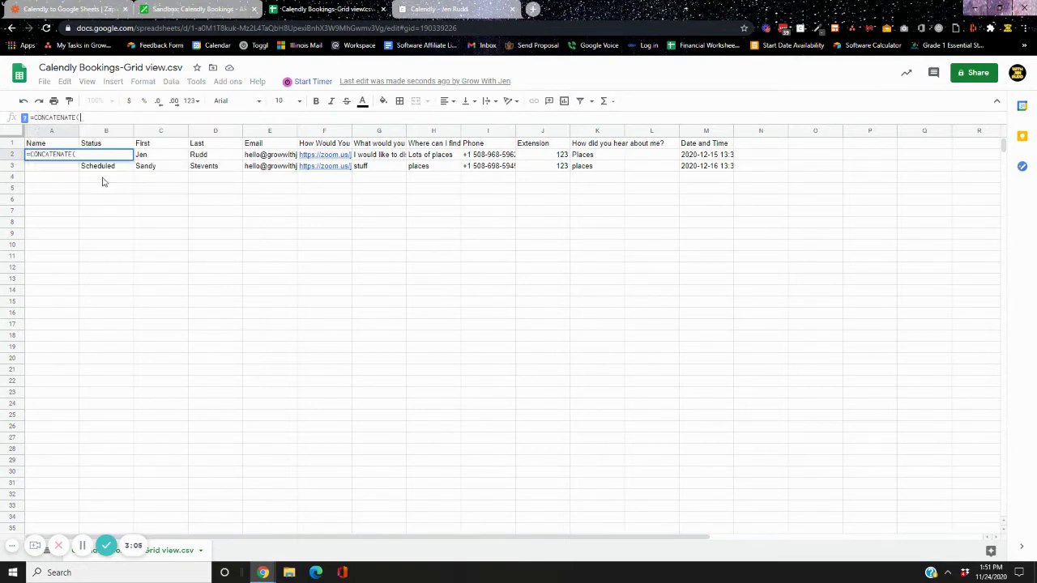
type("B")
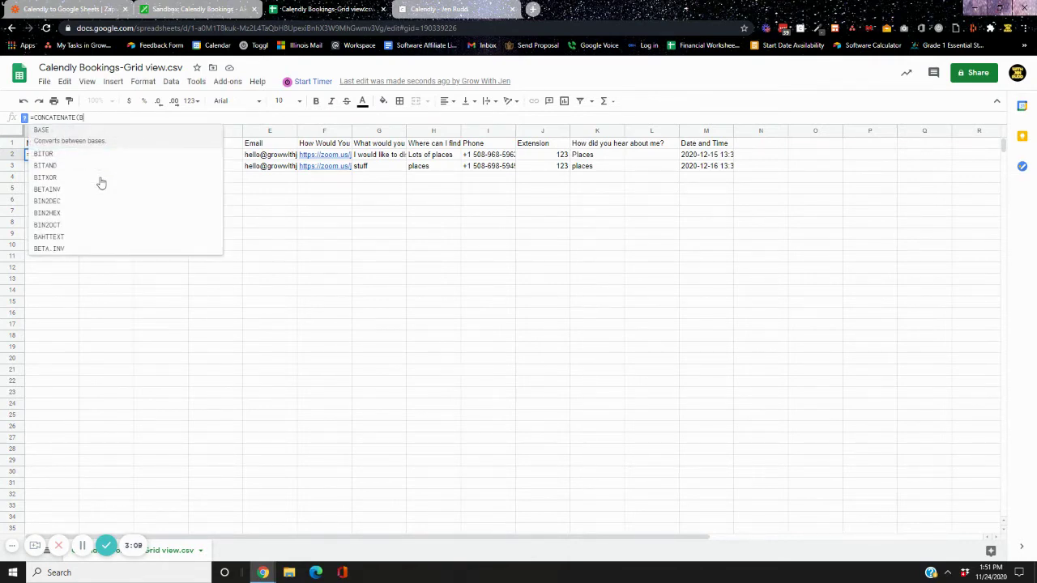
type("2")
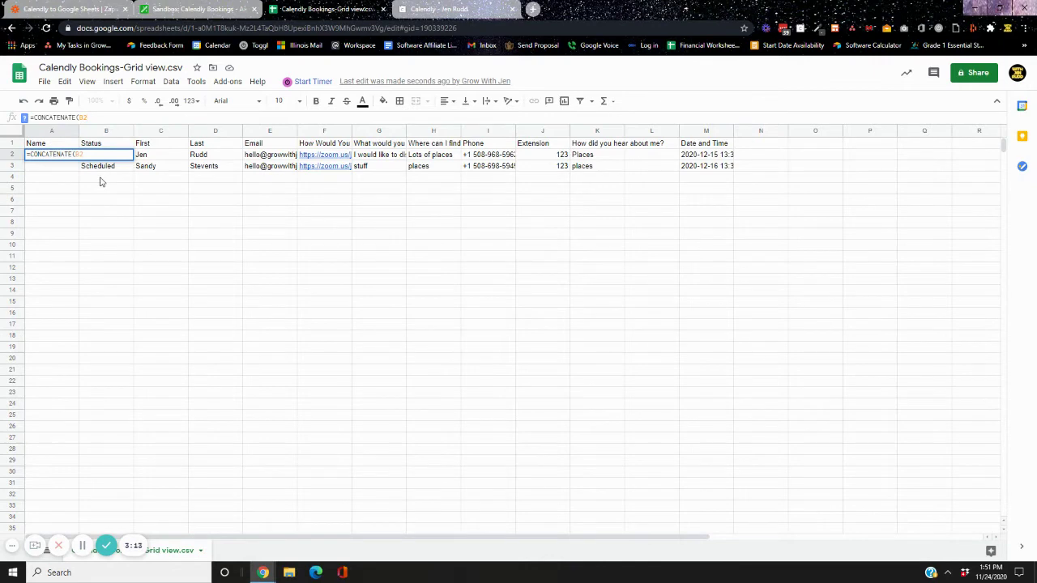
type("&B32")
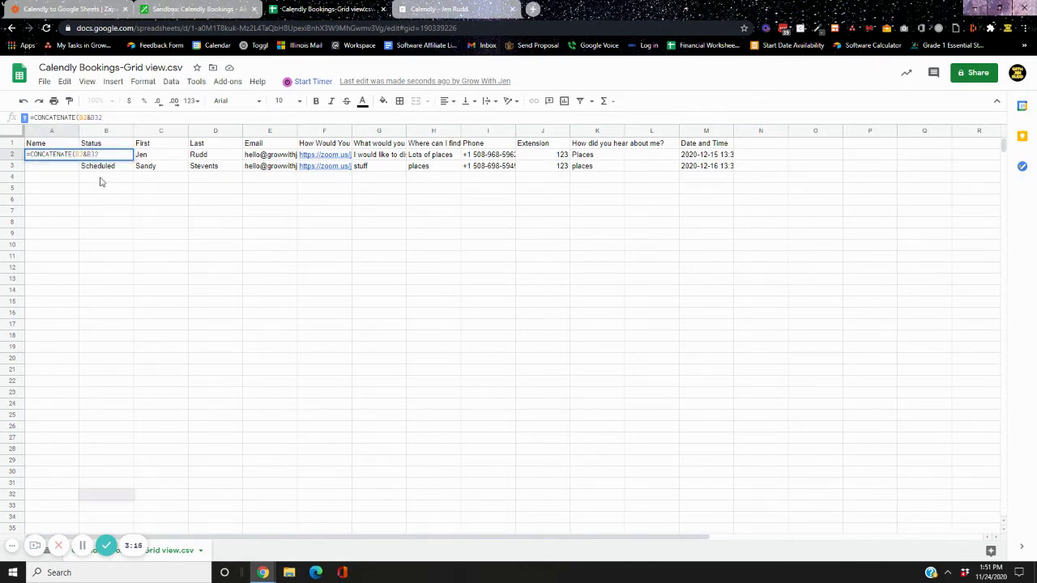
key("BackSpace")
type(")")
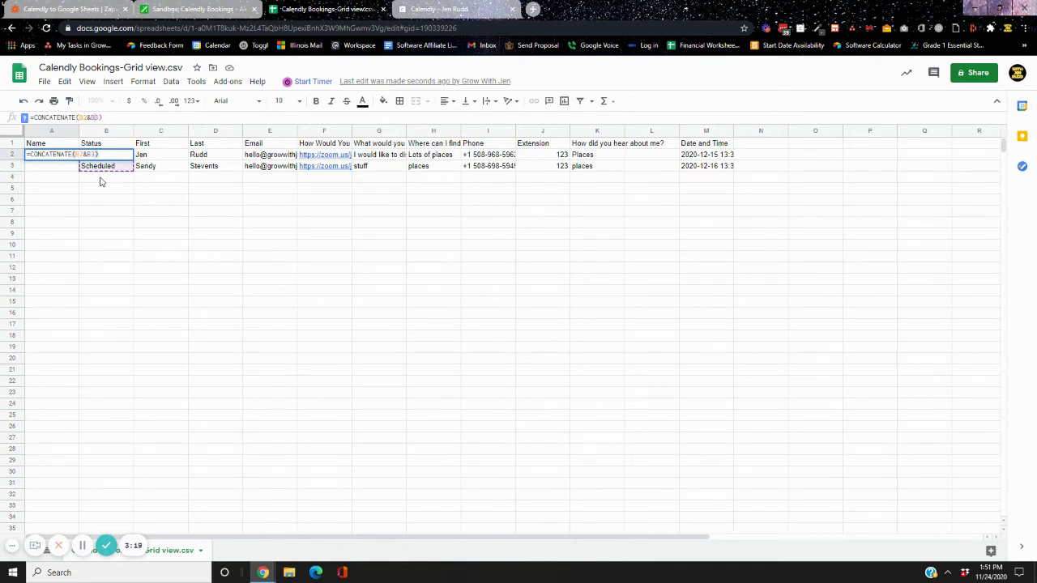
key("BackSpace")
key("BackSpace")
key("BackSpace")
type("C3)")
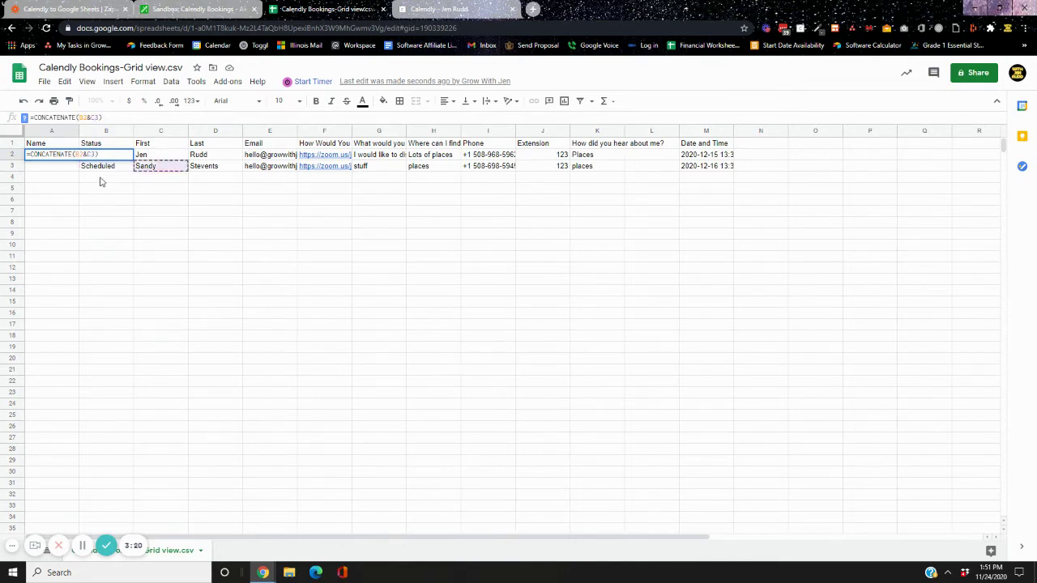
key("Return")
left_click(65, 157)
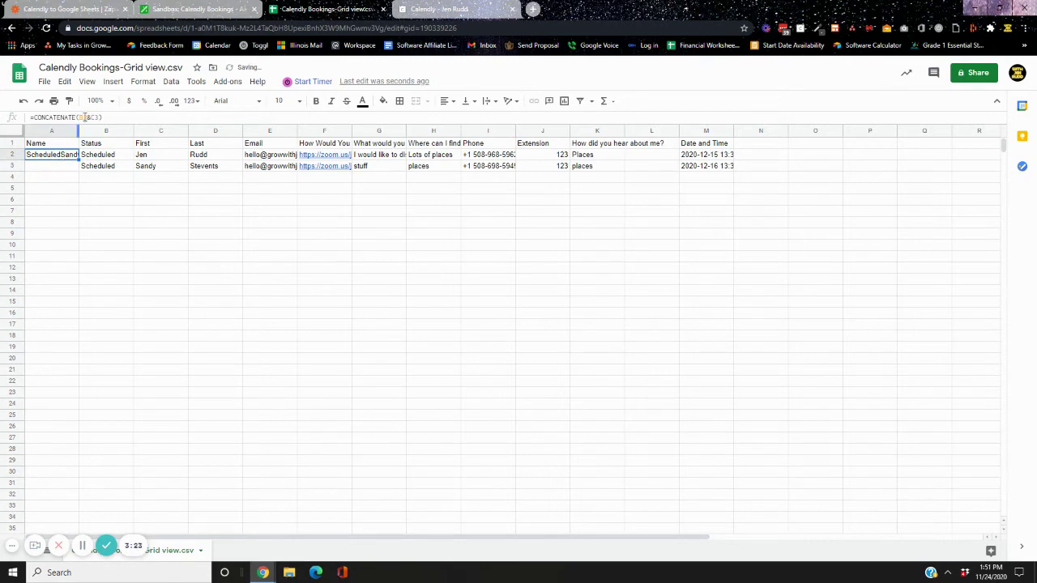
Repoint both references in the A2 formula to row 2
left_click(85, 118)
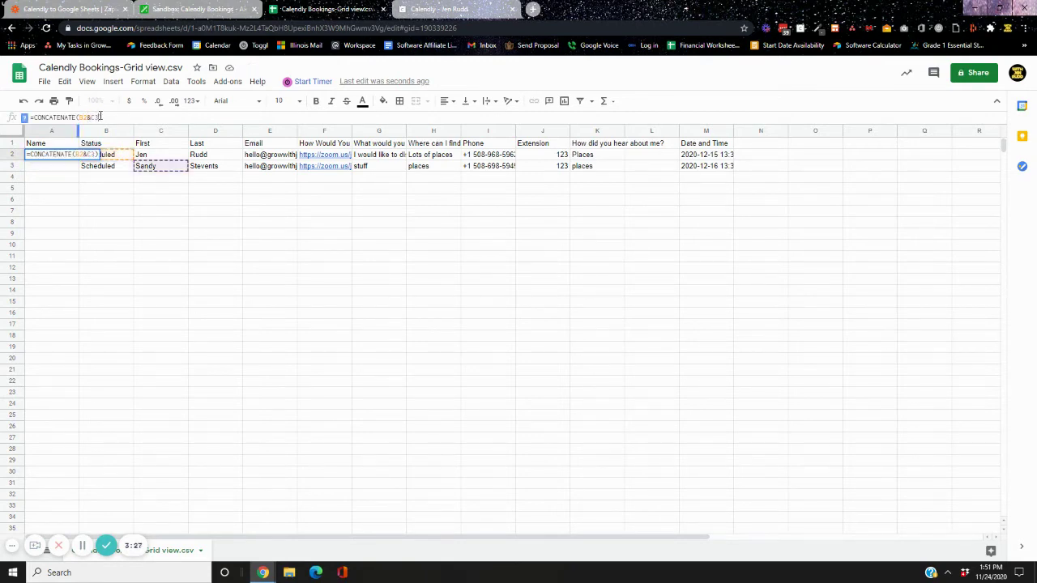
double_click(85, 117)
type("B3")
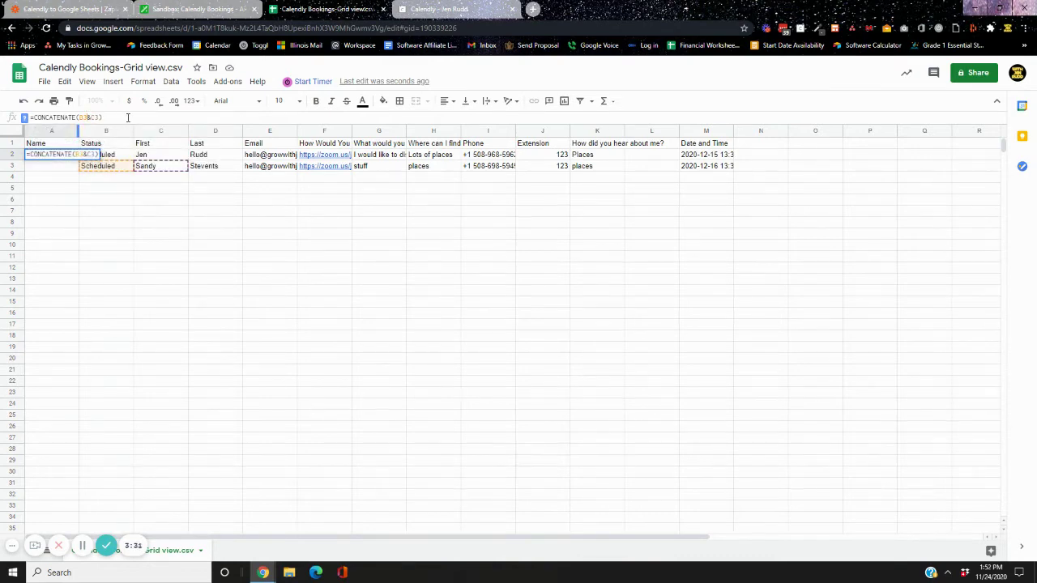
key("BackSpace")
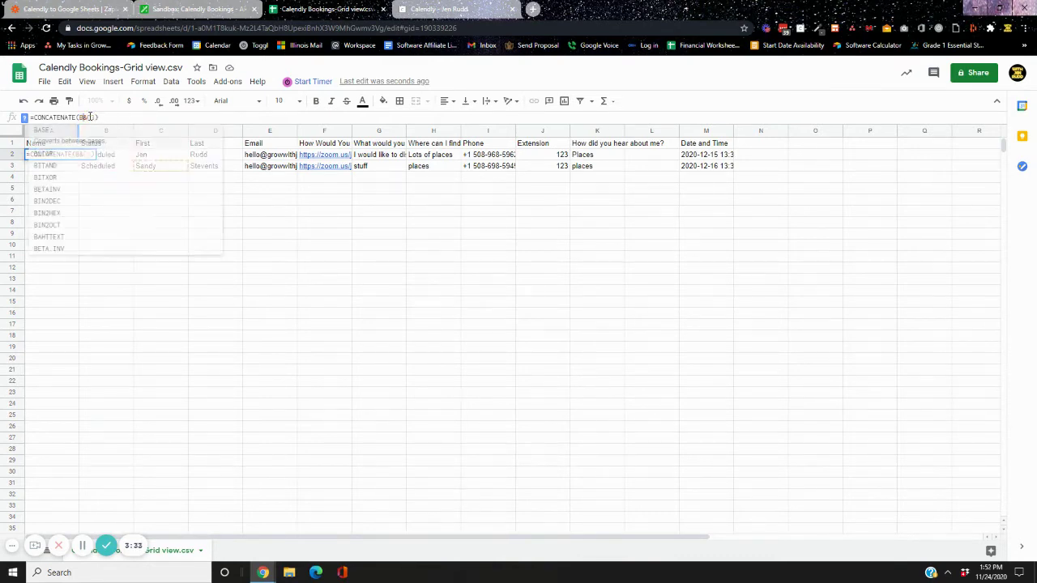
type("2&C3&")
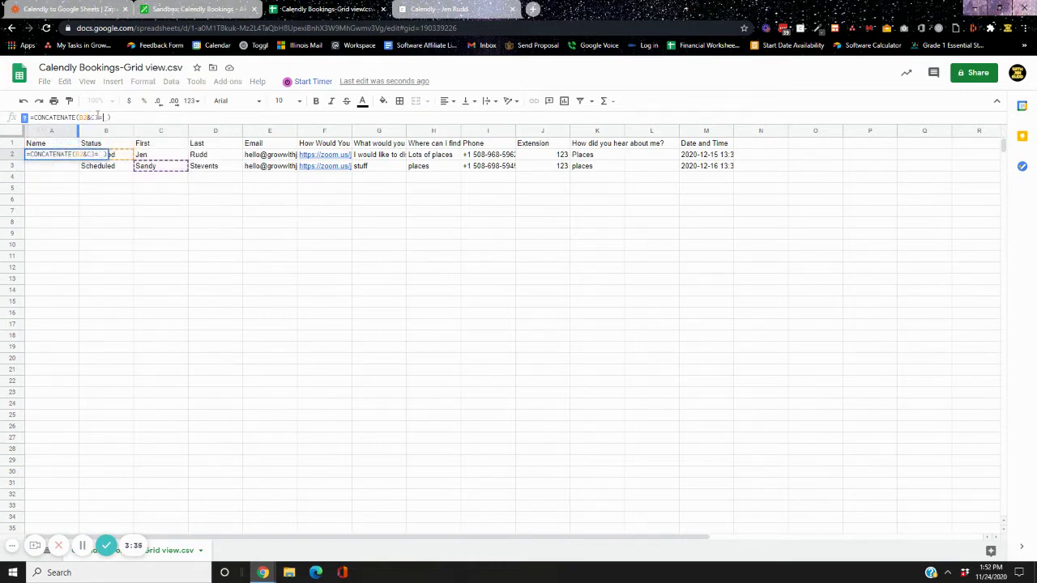
key("BackSpace")
type("2")
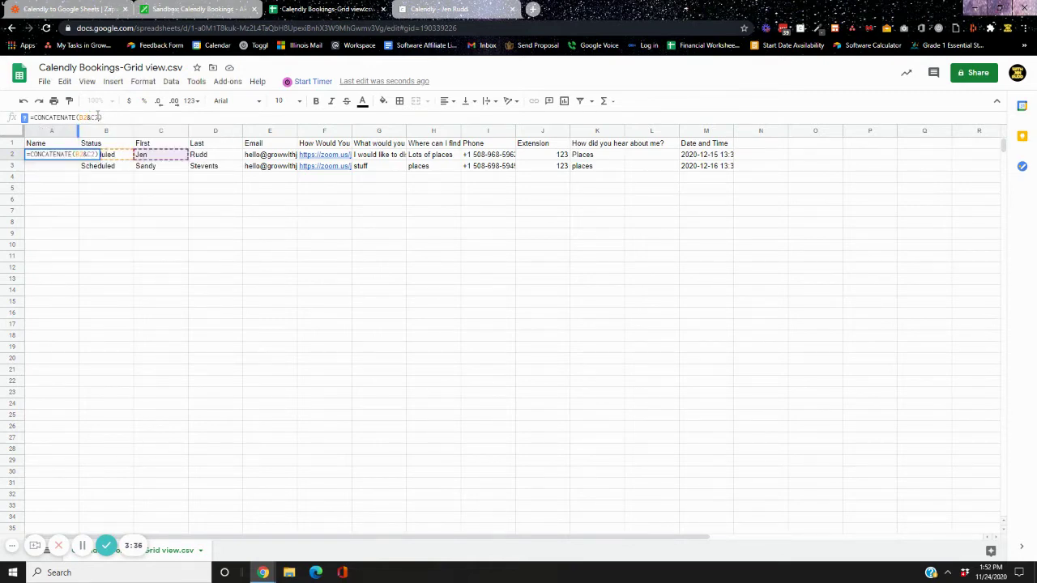
key("Return")
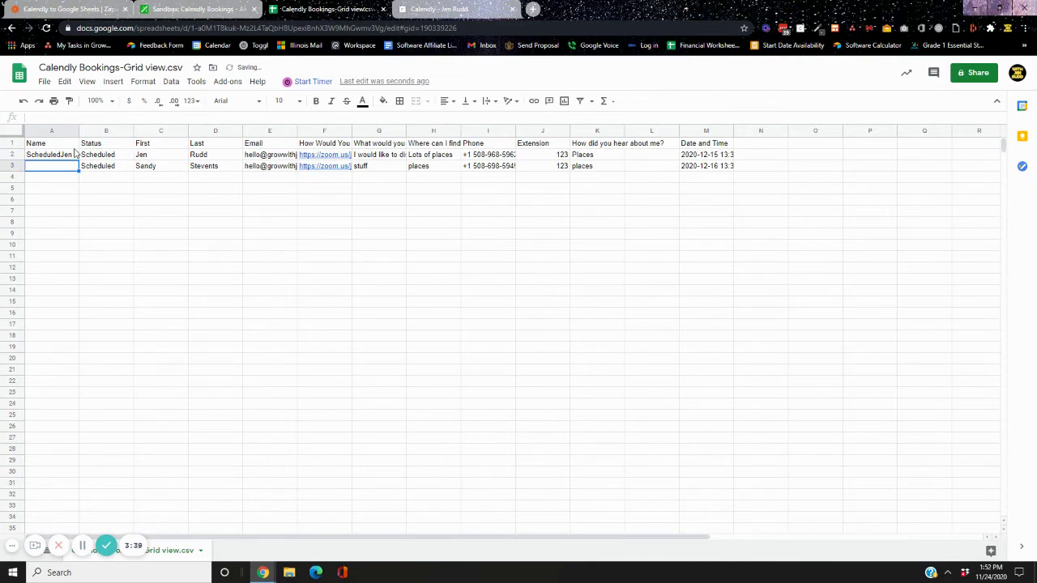
Switch the Status reference in the A2 formula between rows 3 and 2
left_click(75, 153)
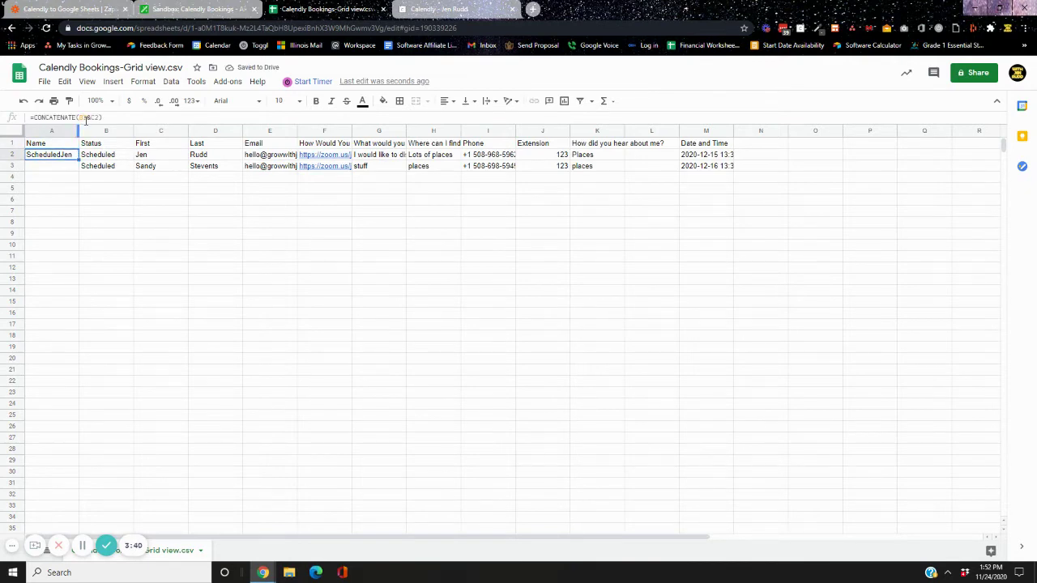
left_click(86, 119)
key("BackSpace")
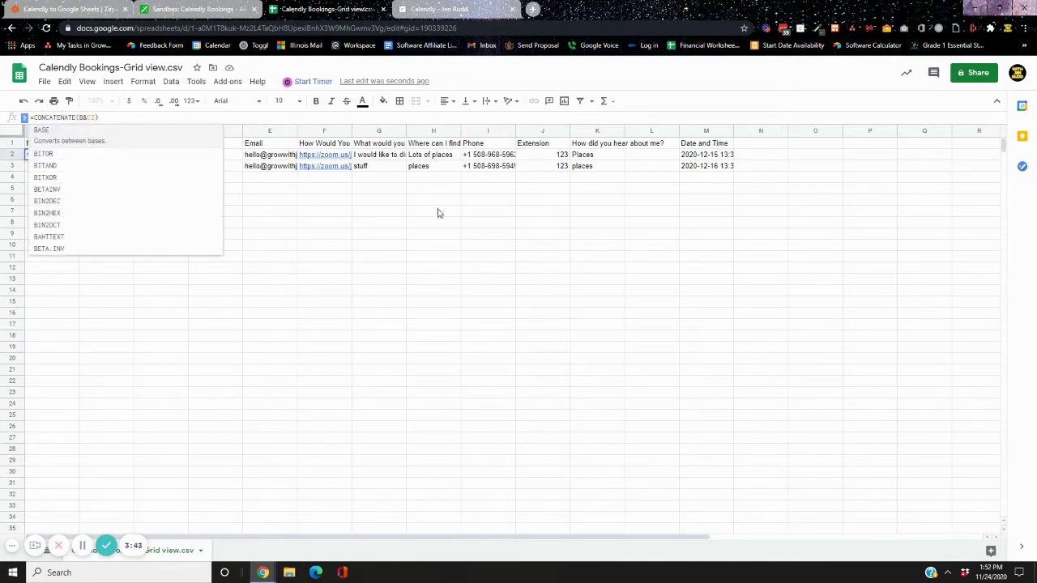
type("3")
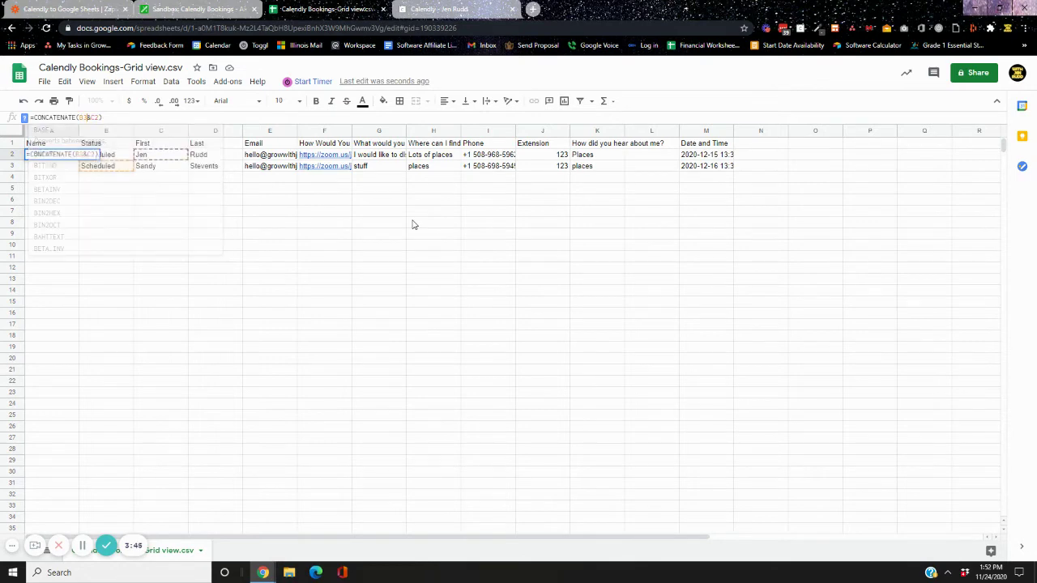
key("Tab")
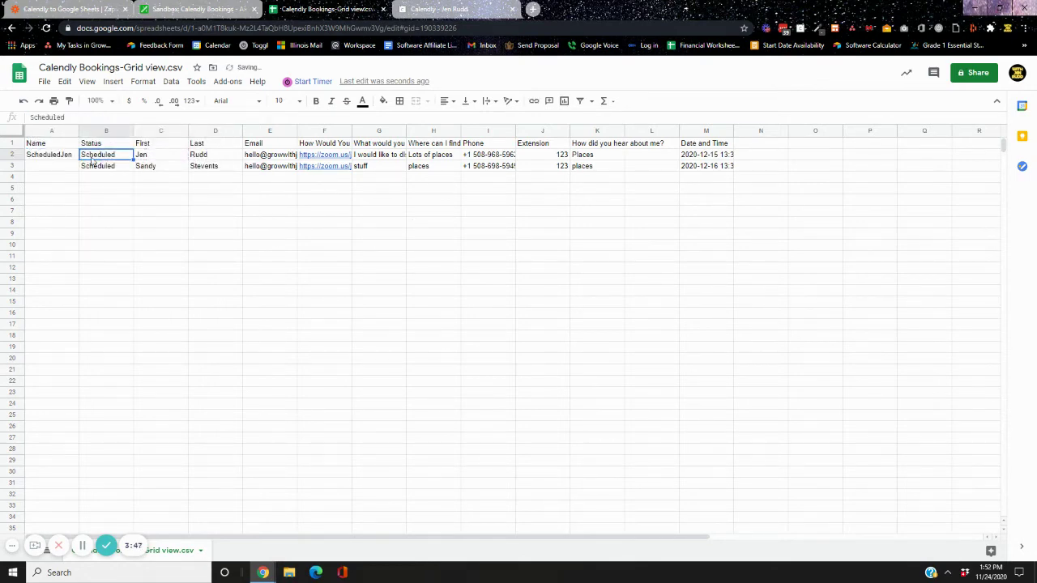
left_click(71, 159)
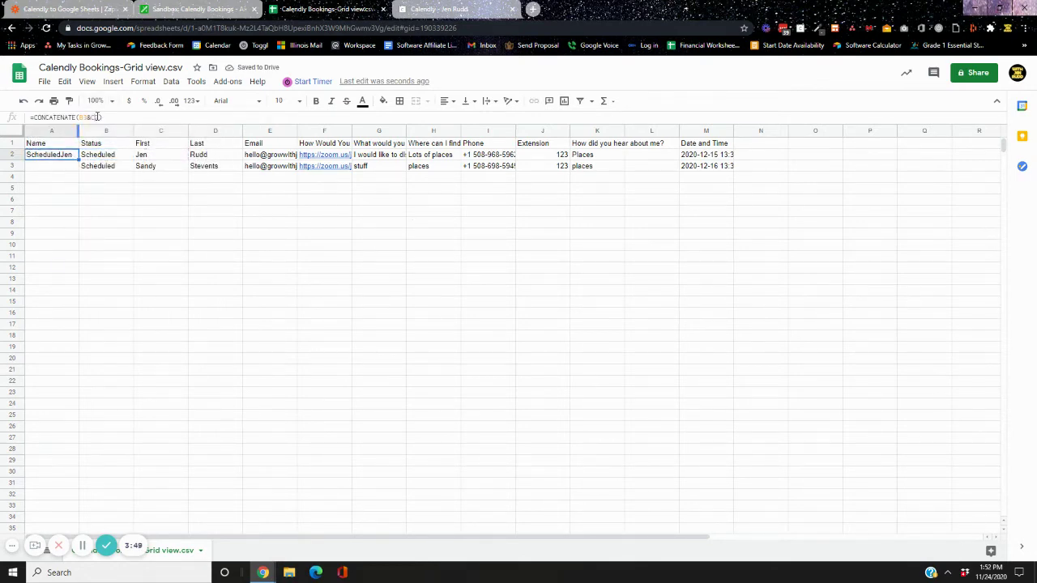
left_click(123, 117)
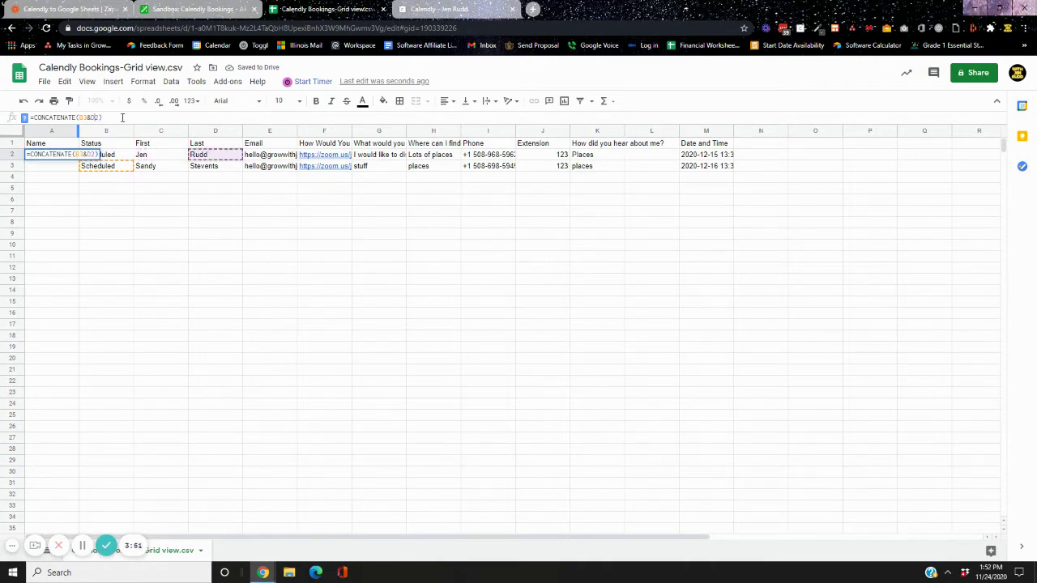
key("BackSpace")
type("2")
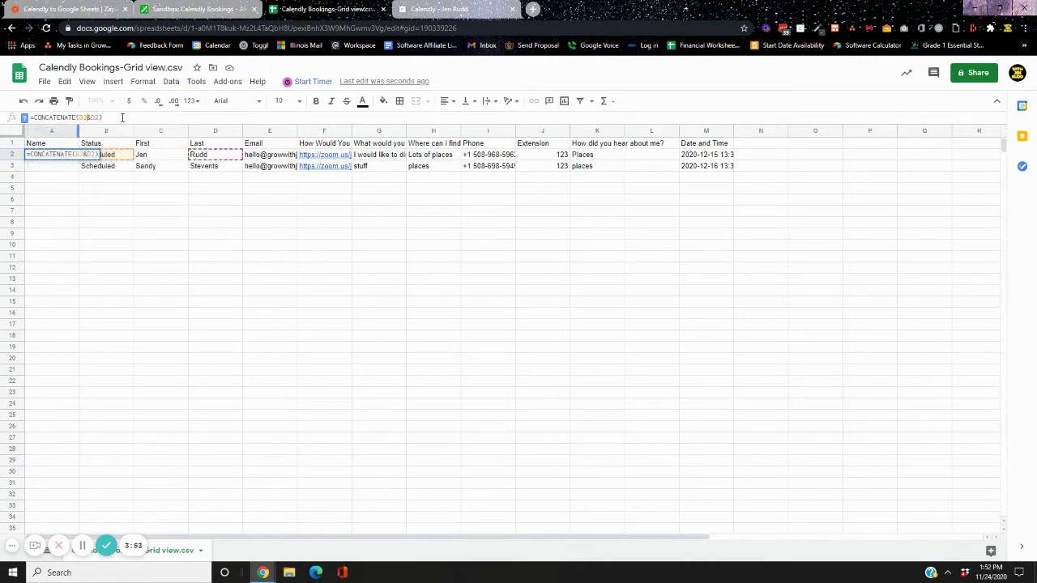
key("Return")
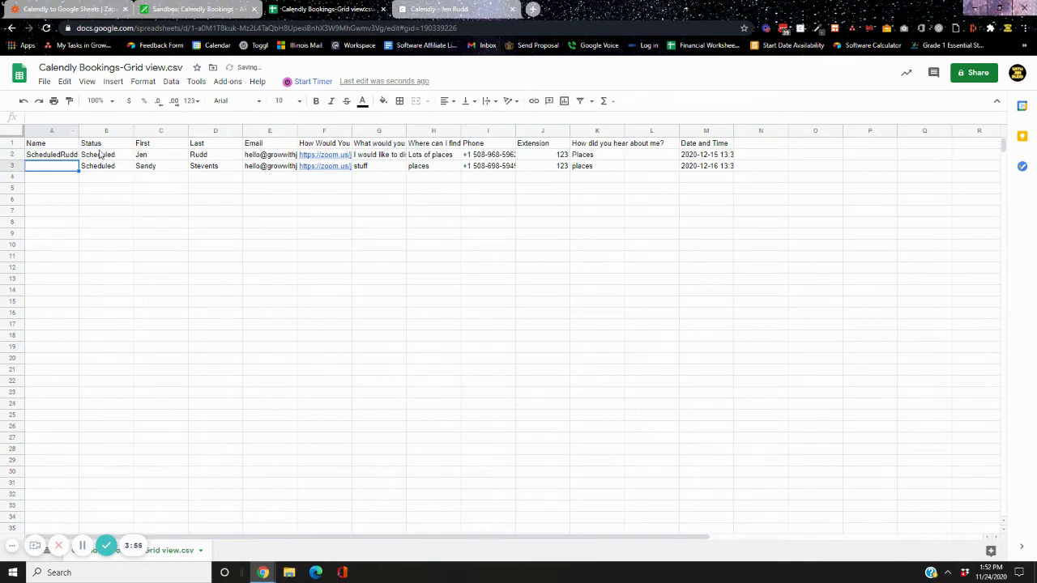
Change the A2 formula to =CONCATENATE(C2&D2), joining First and Last
left_click(61, 155)
left_click(89, 118)
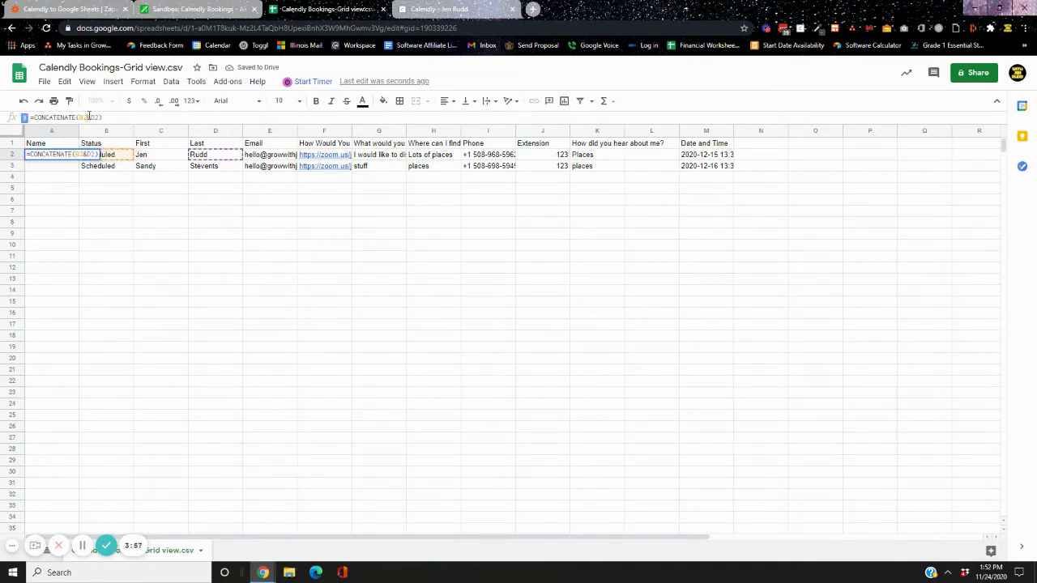
left_click(96, 223)
left_click(74, 155)
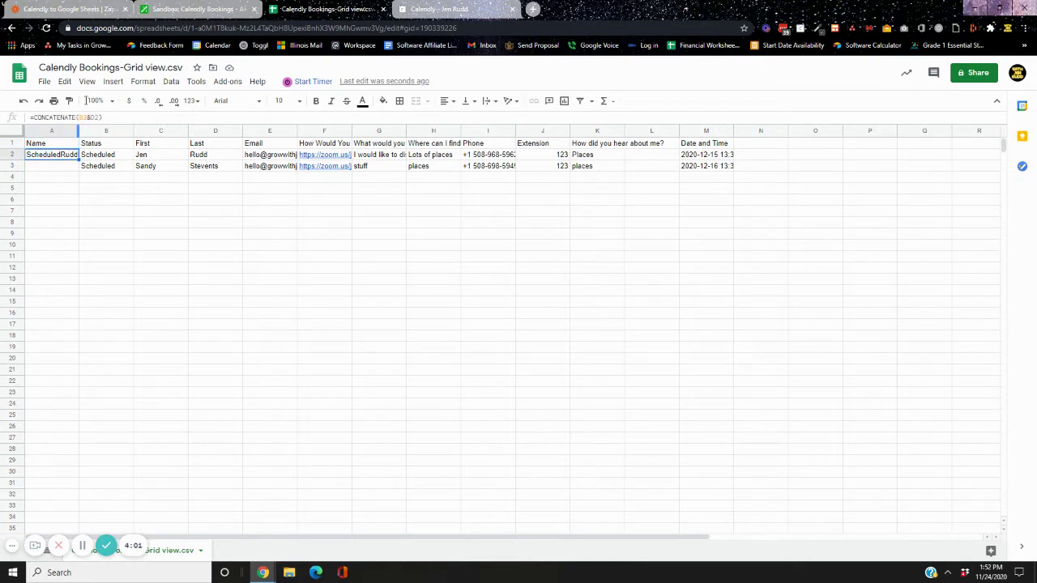
left_click(87, 118)
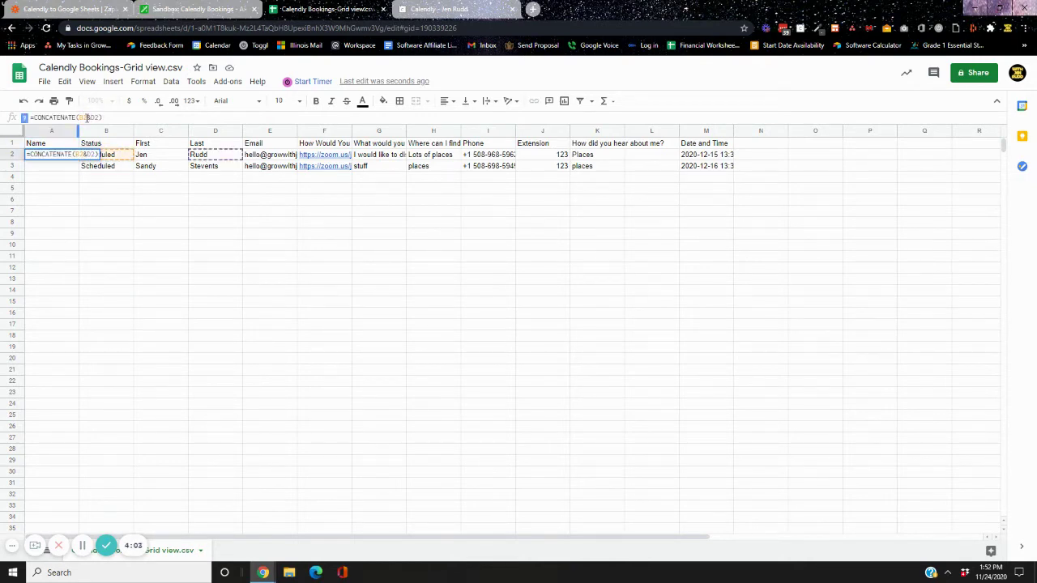
type("C2")
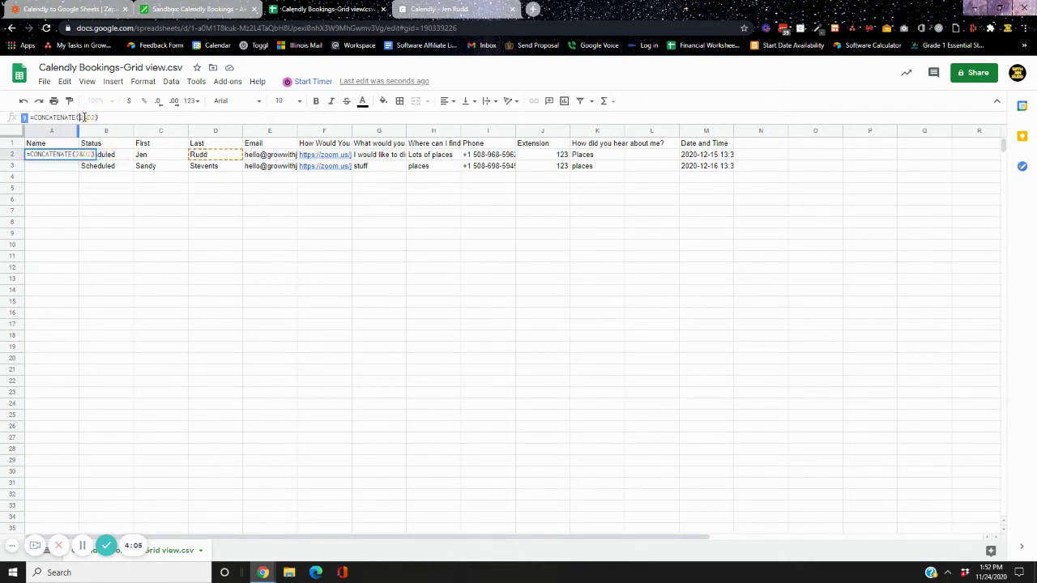
key("Return")
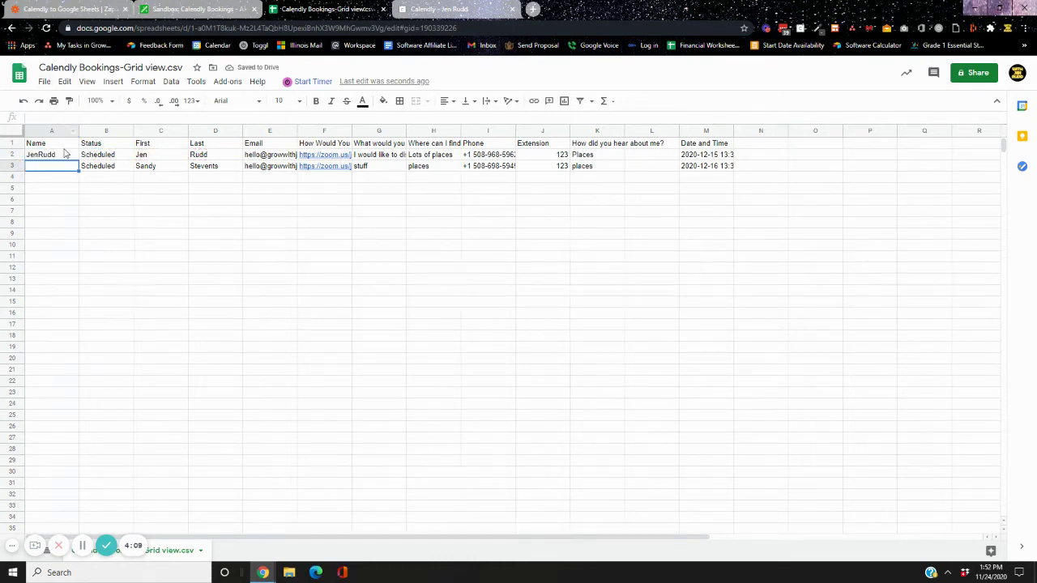
Fill the A2 name formula down column A to cover both booking rows
left_click(69, 155)
double_click(72, 155)
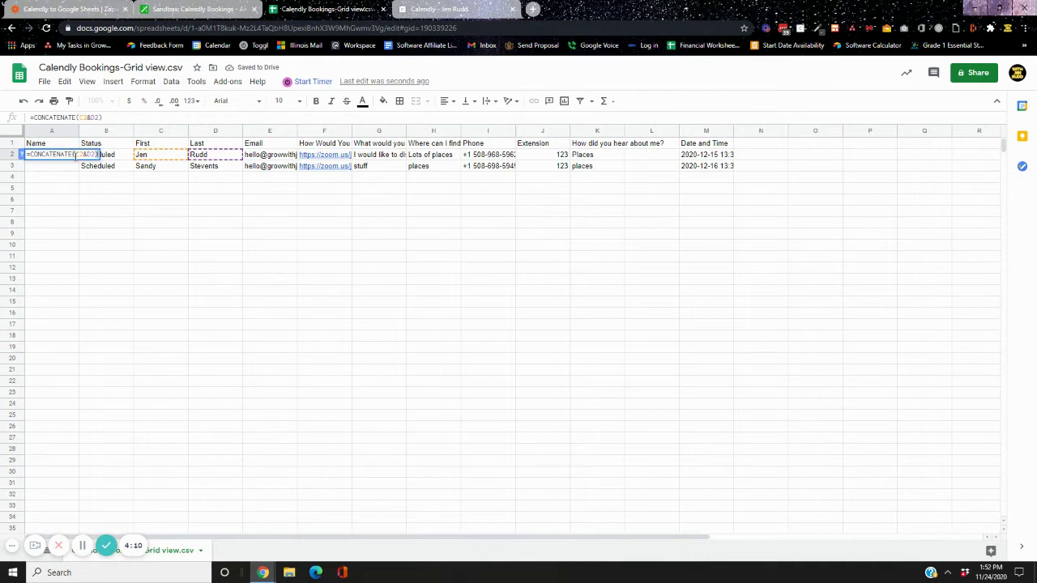
left_click(53, 210)
left_click(69, 157)
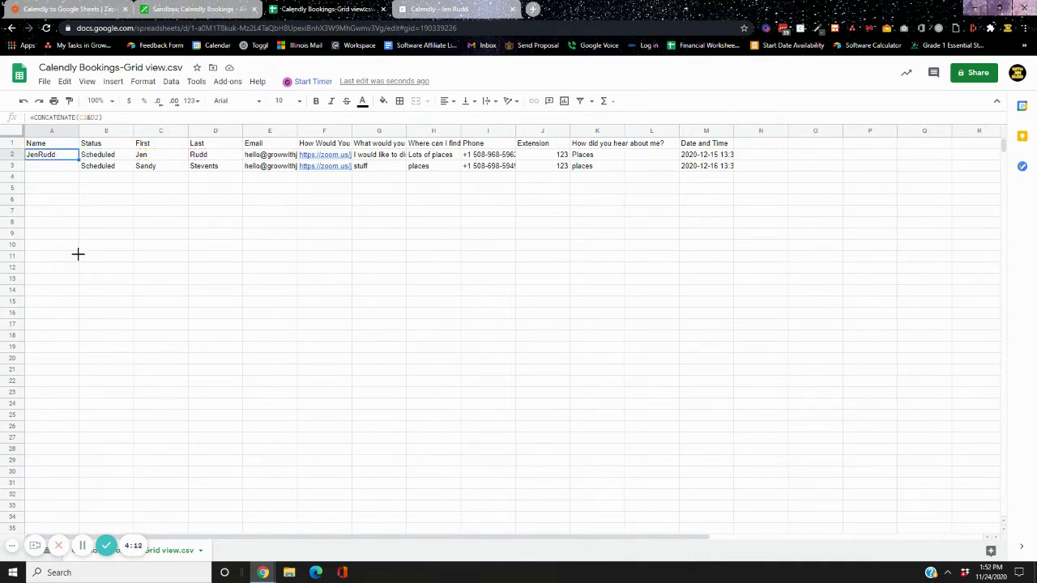
left_click_drag(77, 254, 79, 443)
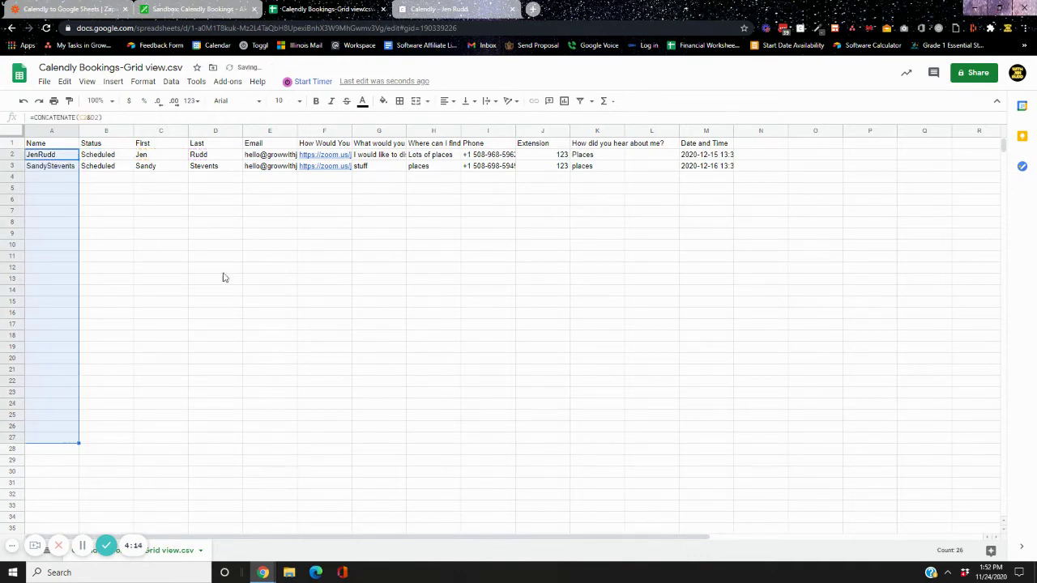
left_click(214, 339)
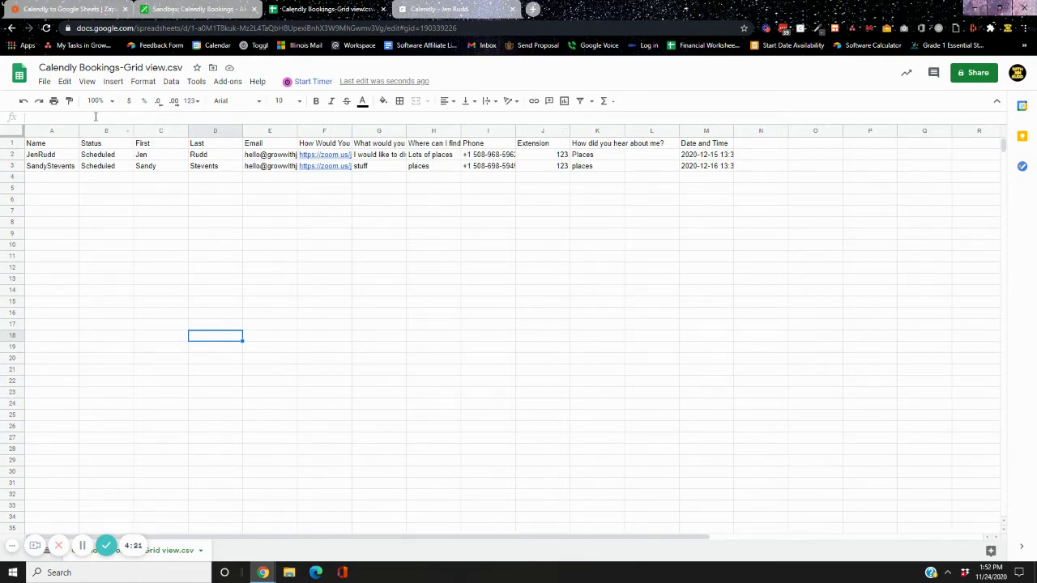
Move the Status column to sit right after Last
left_click_drag(112, 132, 162, 150)
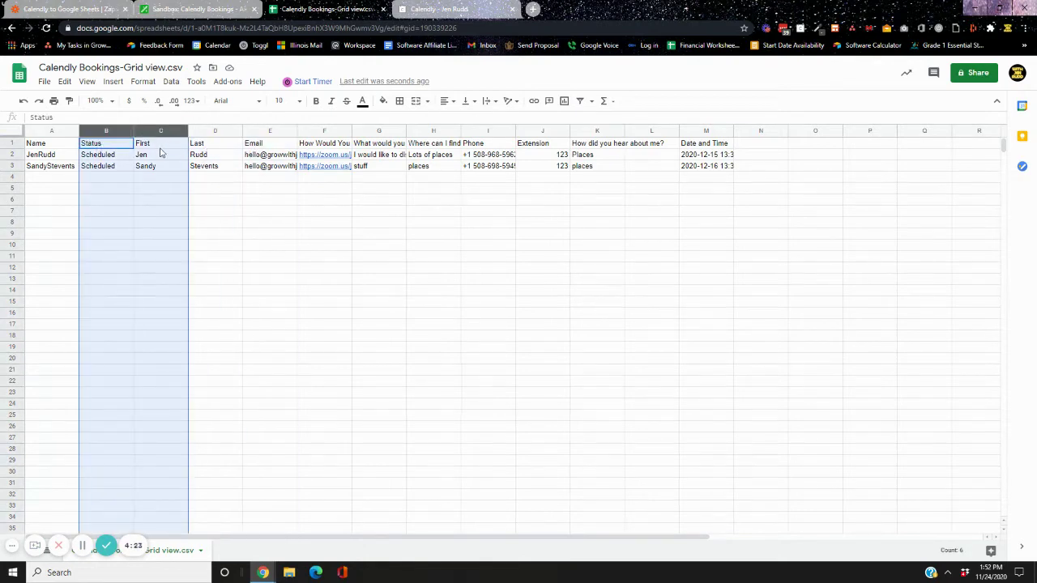
left_click(148, 156)
left_click(123, 132)
left_click(162, 132, "shift")
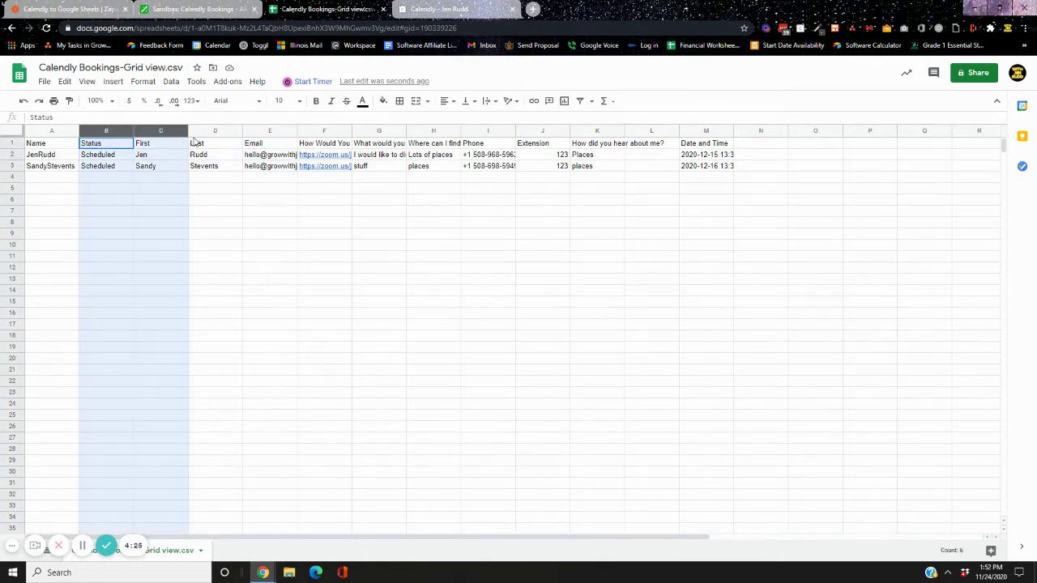
left_click_drag(117, 130, 174, 131)
left_click(207, 178)
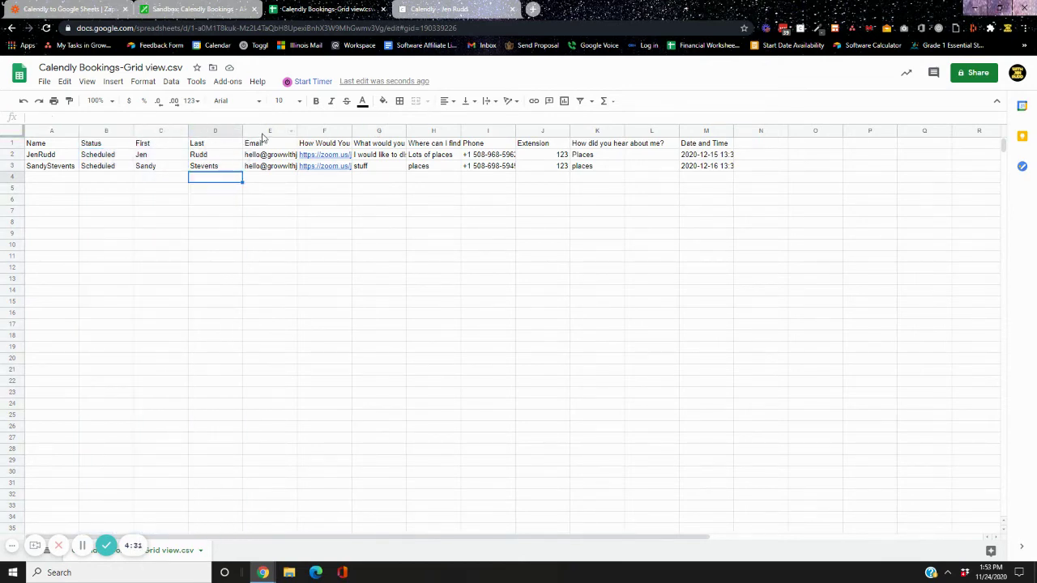
left_click(128, 139)
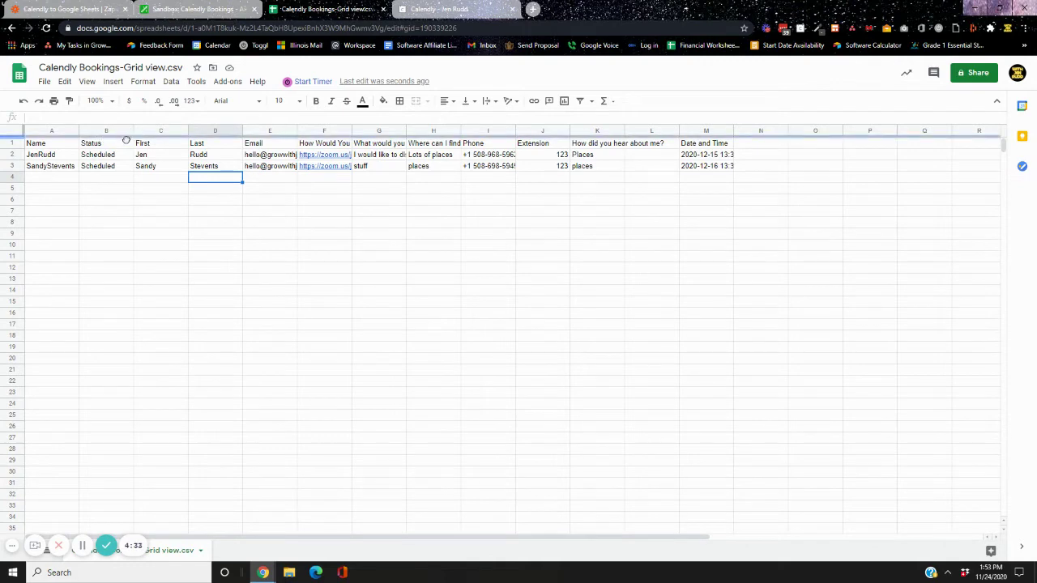
mouse_move(106, 129)
left_mouse_down()
mouse_move(207, 137)
mouse_move(89, 137)
left_mouse_up()
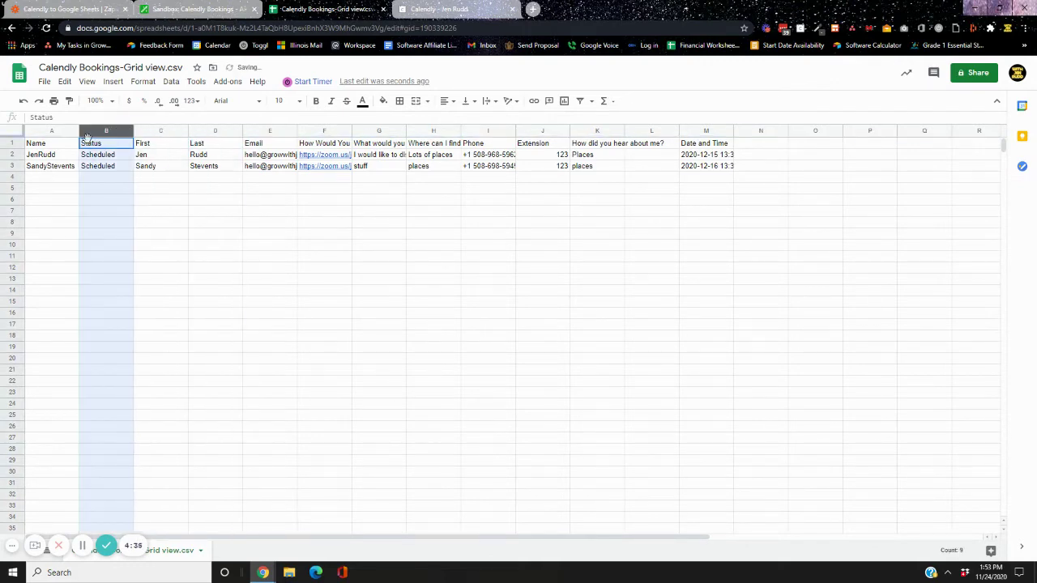
left_click(127, 131)
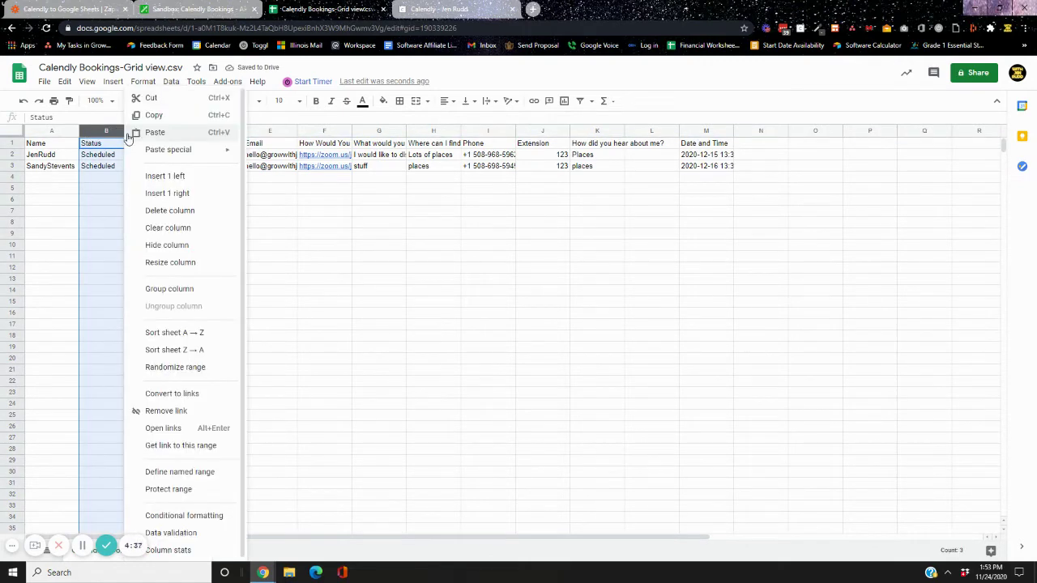
left_click(97, 128)
left_click_drag(97, 129, 224, 129)
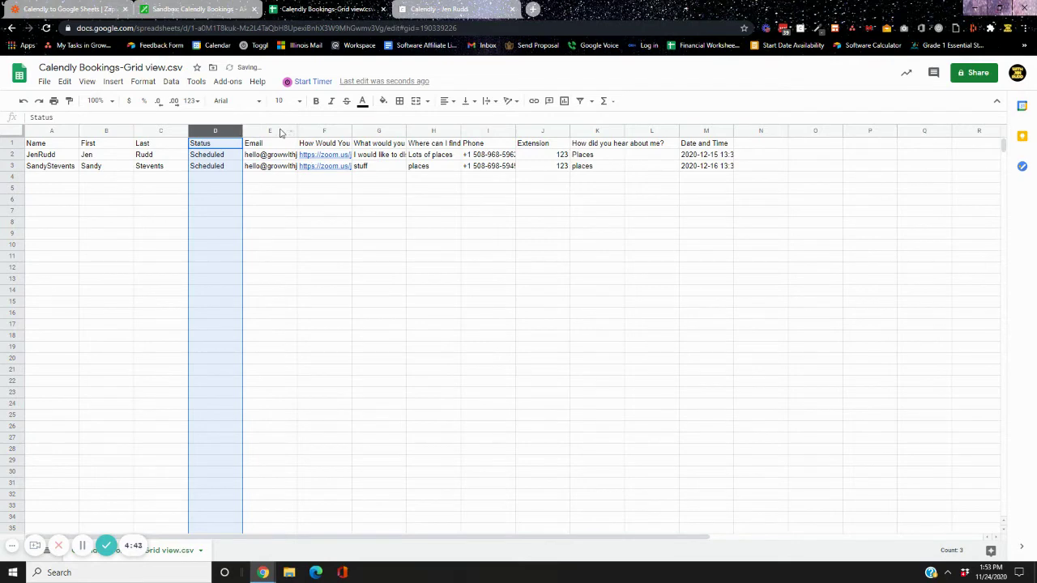
Move the Email and Phone columns in front of Status
left_click(251, 133)
left_click(203, 134, "shift")
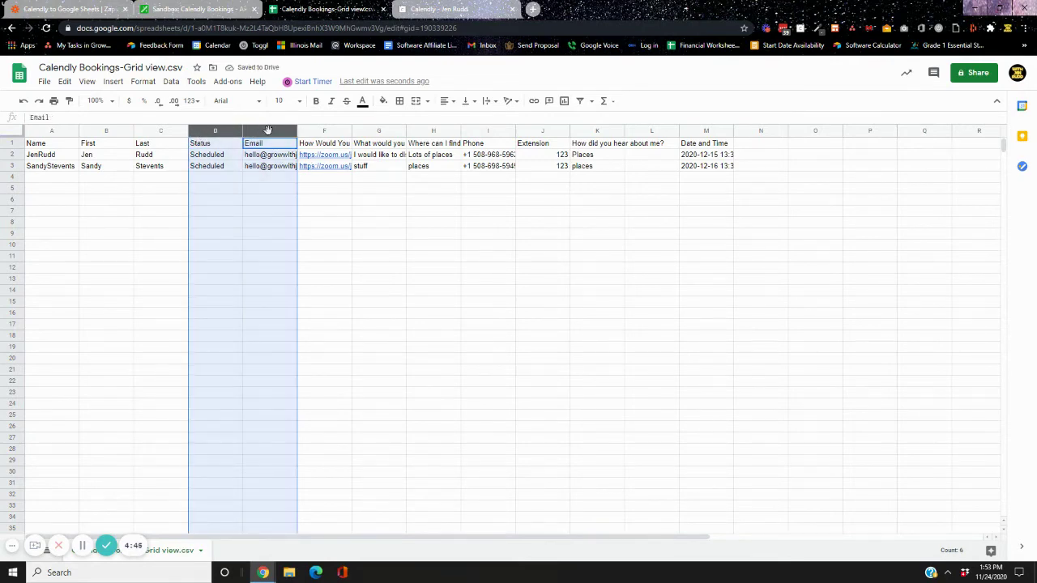
left_click(301, 226)
left_click(255, 131)
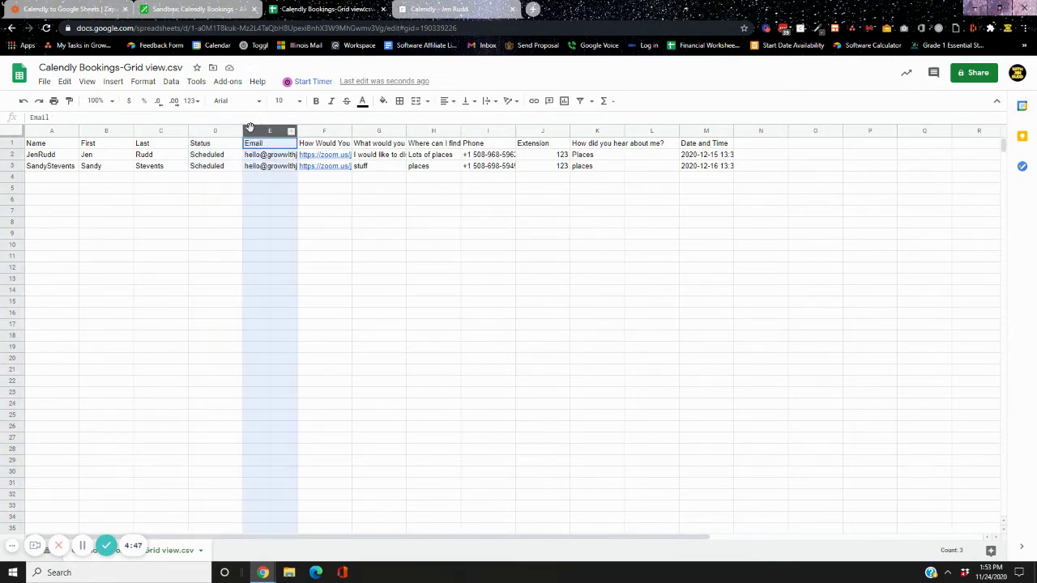
left_click_drag(253, 131, 195, 135)
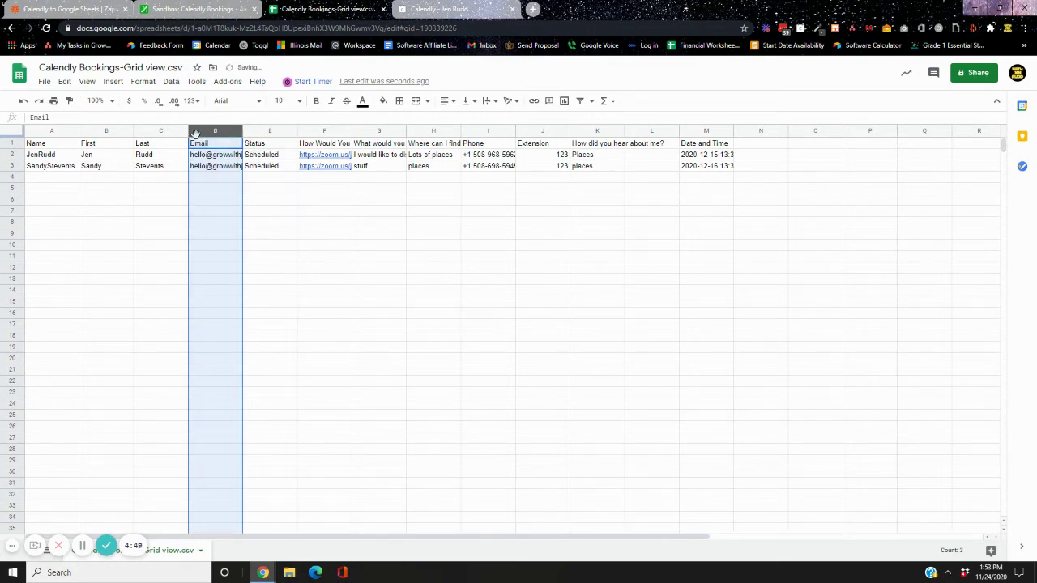
left_click(524, 216)
left_click(487, 131)
left_click_drag(487, 132, 270, 131)
left_click(322, 258)
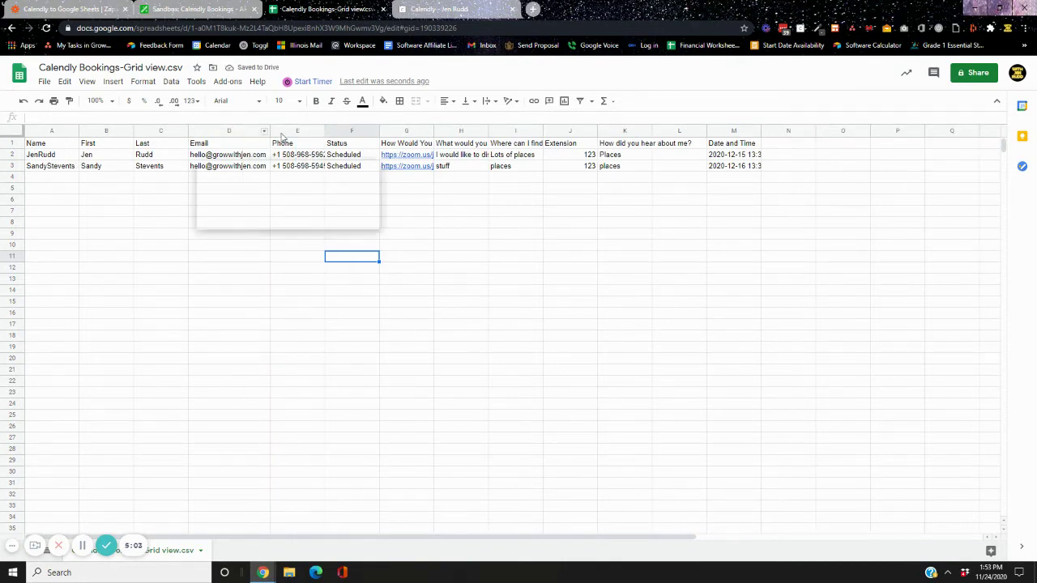
Add a 'Call Notes' header in N1 and move that column to column J
left_click_drag(325, 132, 317, 133)
left_click(764, 143)
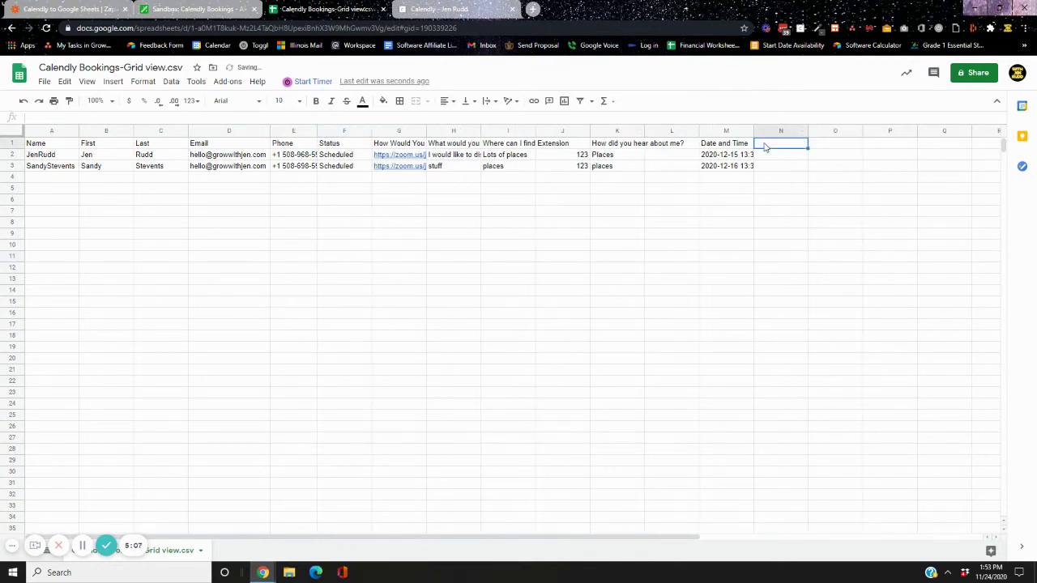
type("Cal")
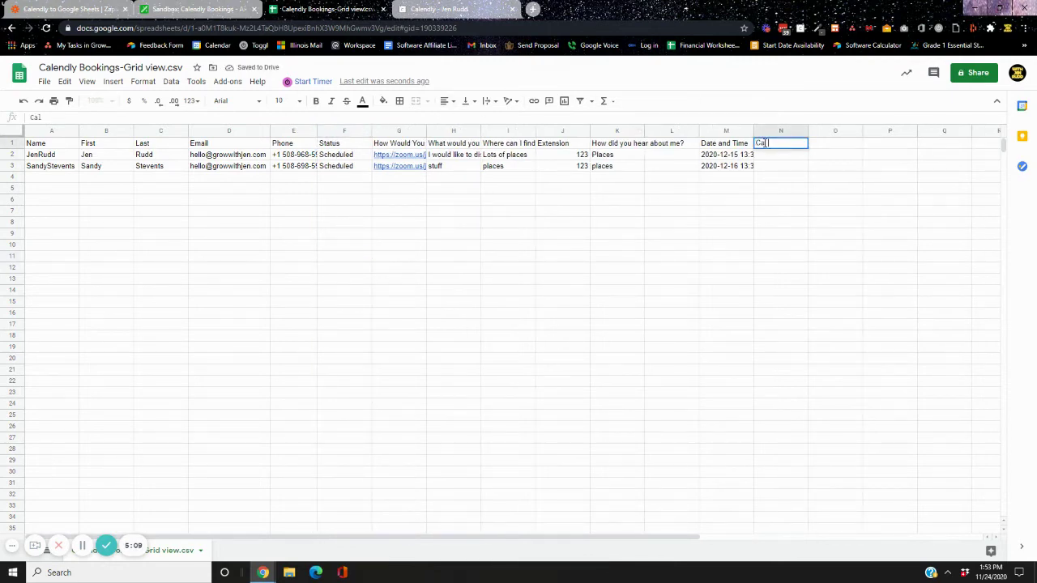
type("l Notes")
key("Return")
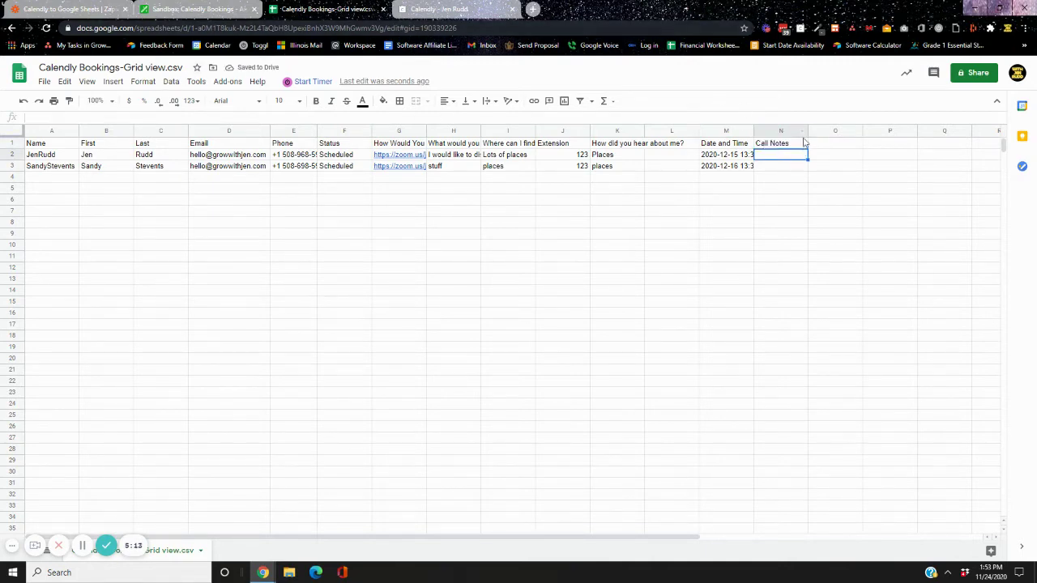
left_click_drag(807, 130, 881, 131)
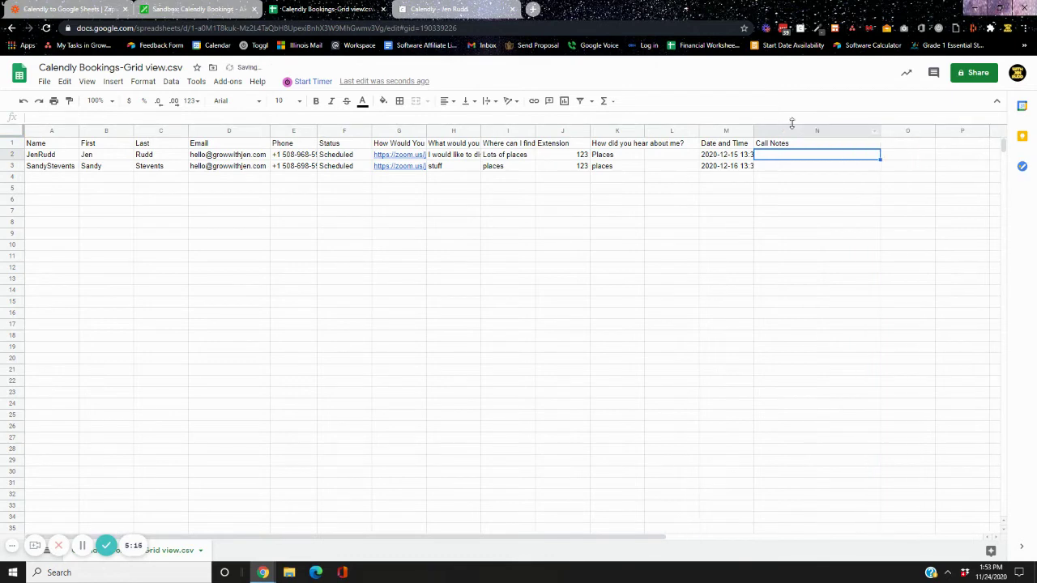
left_click_drag(799, 134, 672, 130)
left_click_drag(411, 158, 577, 140)
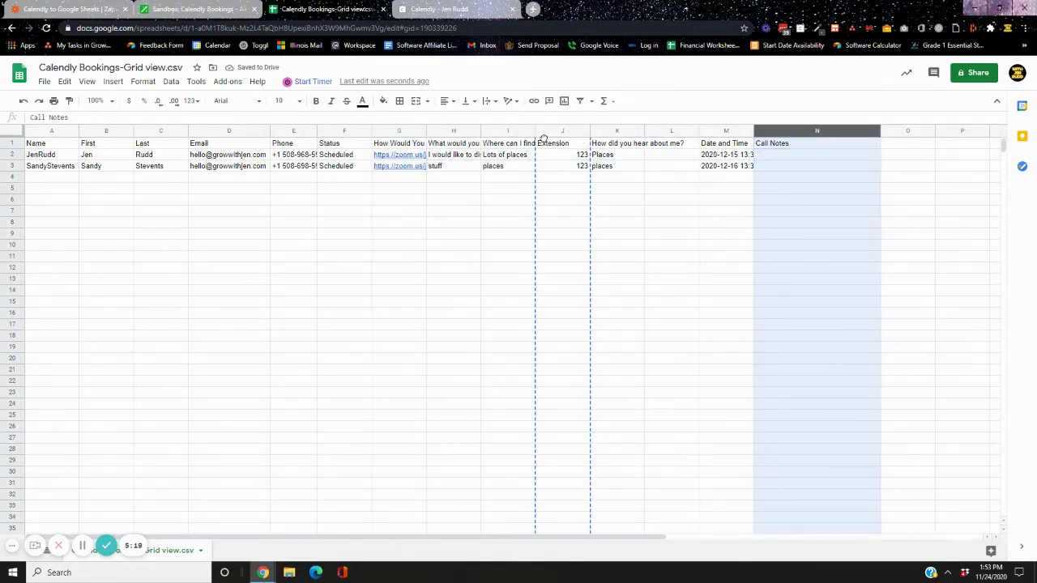
left_click_drag(754, 133, 725, 132)
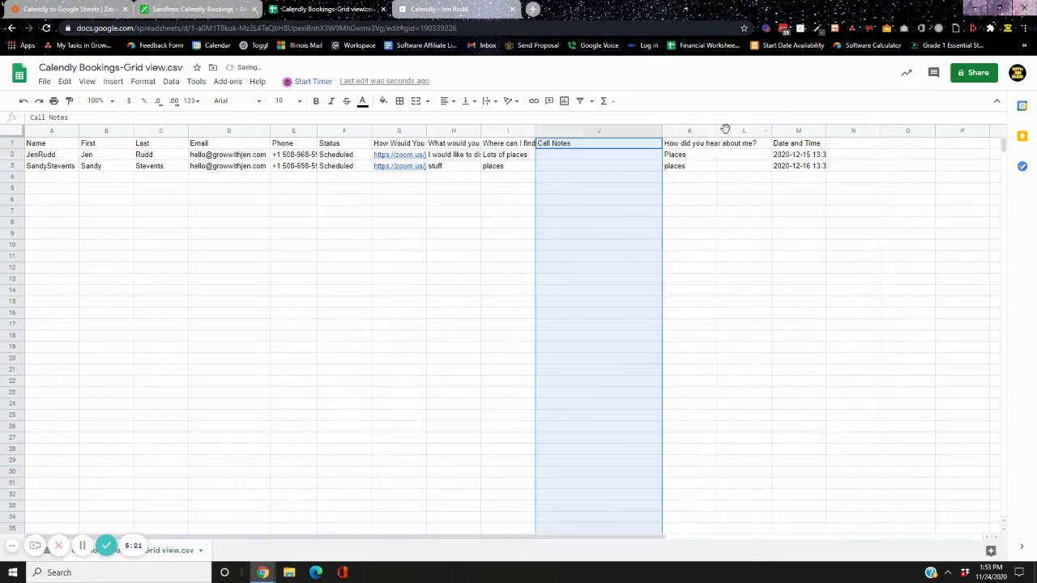
Format the Date and Time column as date-times like 12/15/2020 13:30:00 and widen it
left_click(725, 131)
left_click(819, 132)
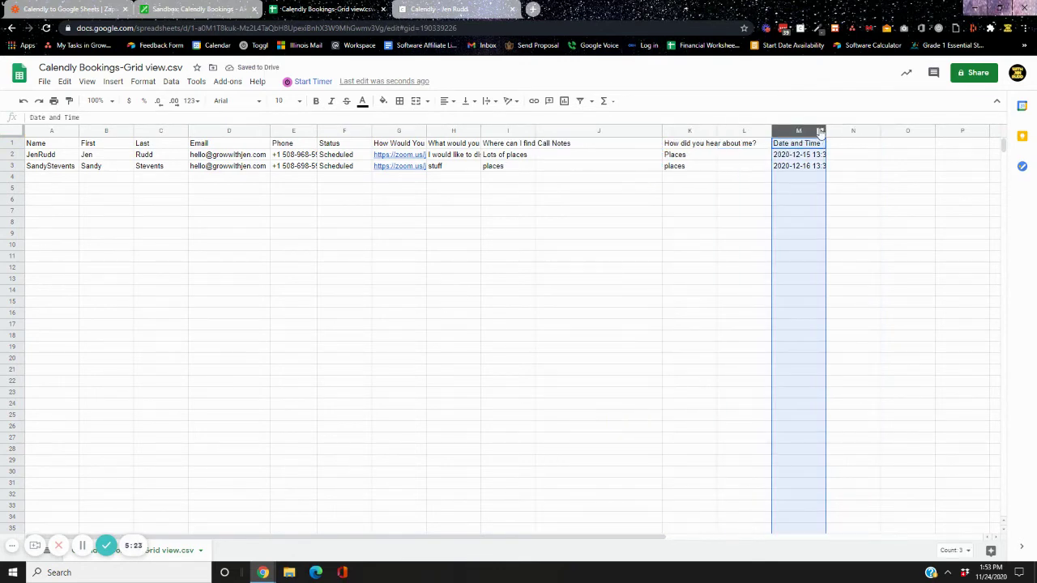
left_click(142, 82)
mouse_move(162, 127)
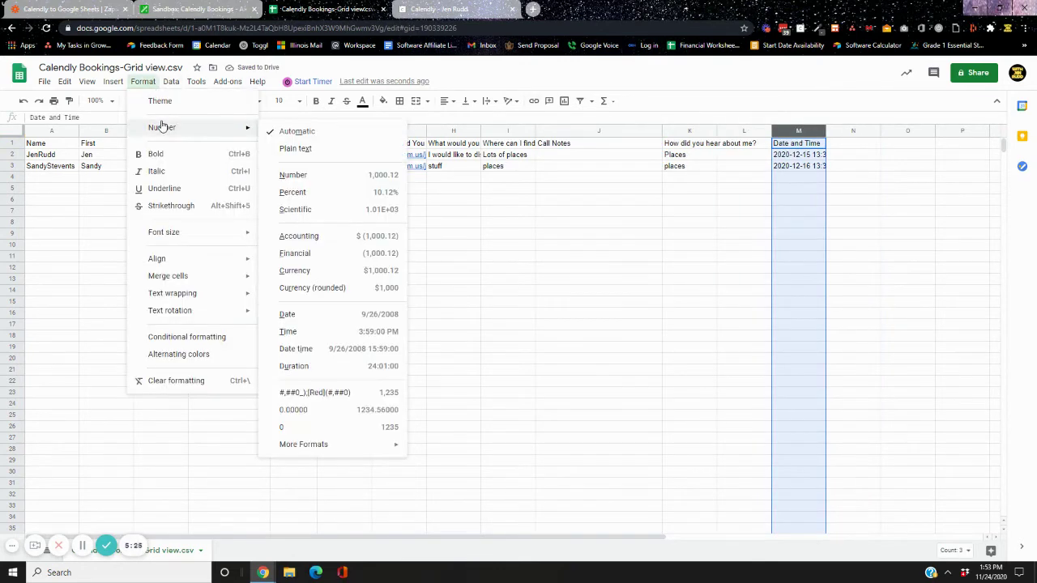
left_click(331, 348)
left_click(568, 303)
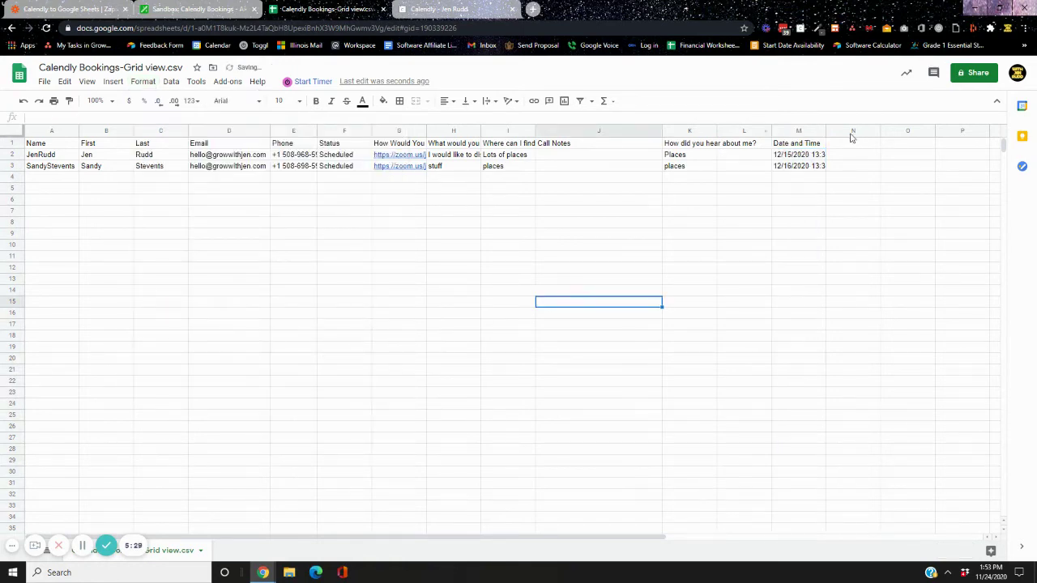
left_click_drag(826, 131, 865, 130)
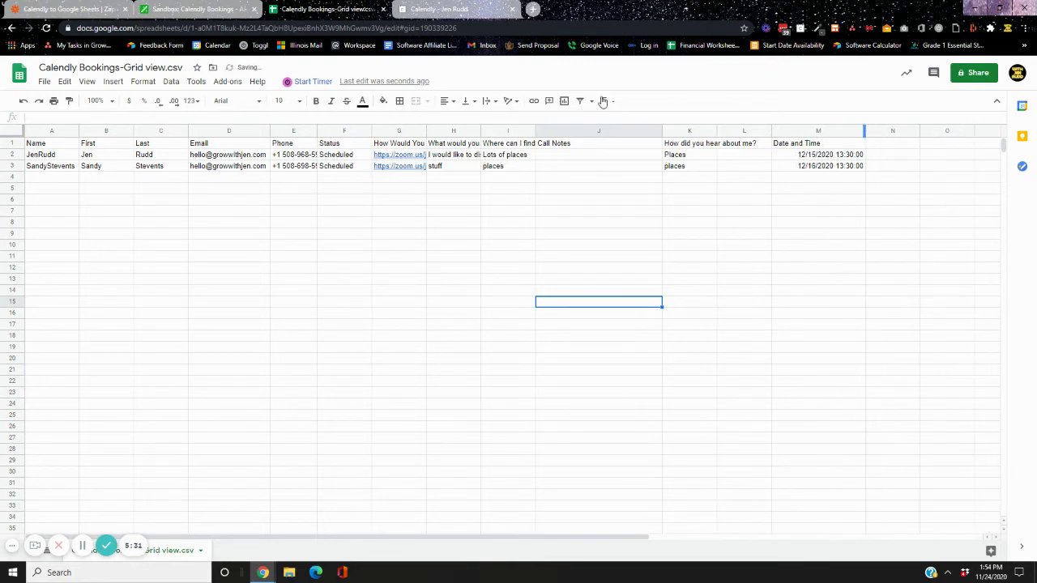
Change the Airtable Name field to a Formula {First}&" "&{Last} and save it
left_click(190, 9)
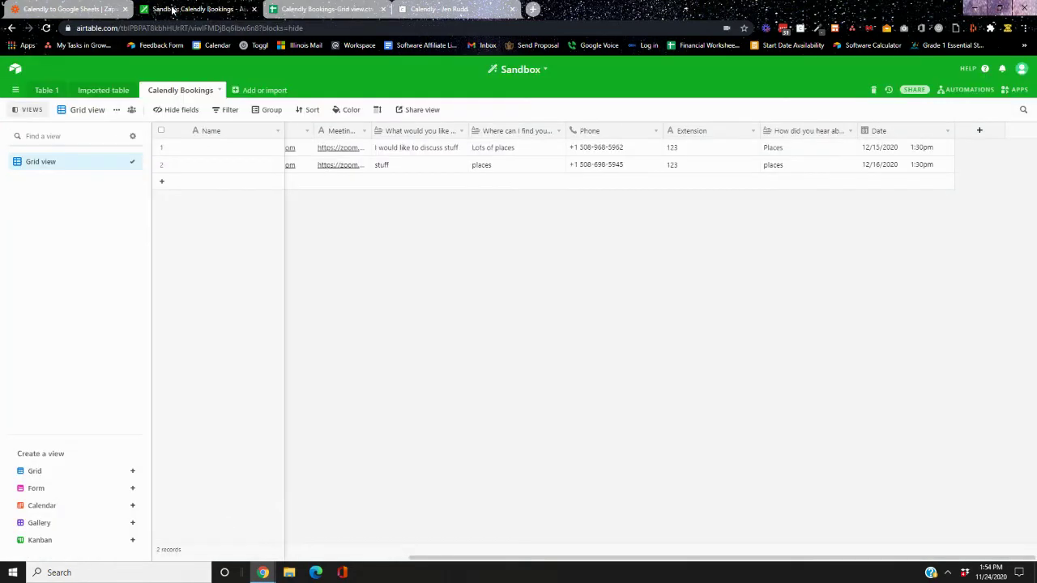
left_click(278, 131)
left_click(261, 147)
left_click(249, 217)
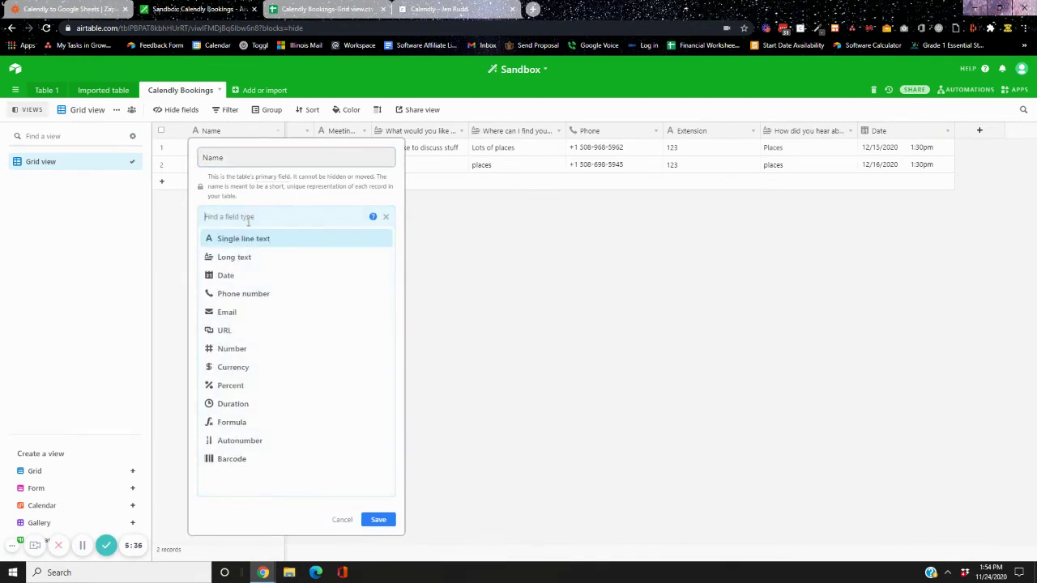
type("form")
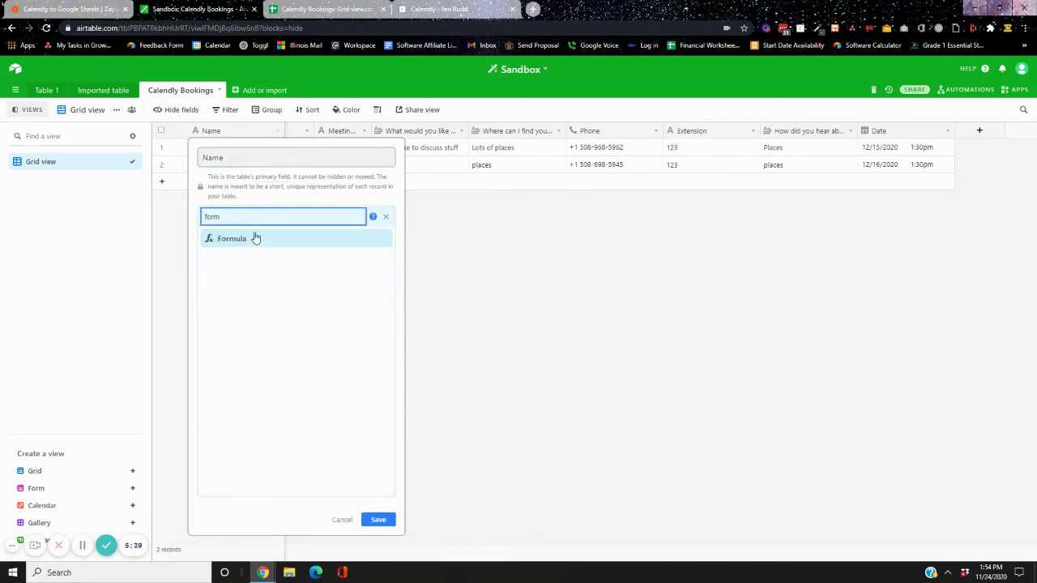
left_click(255, 238)
left_click(243, 283)
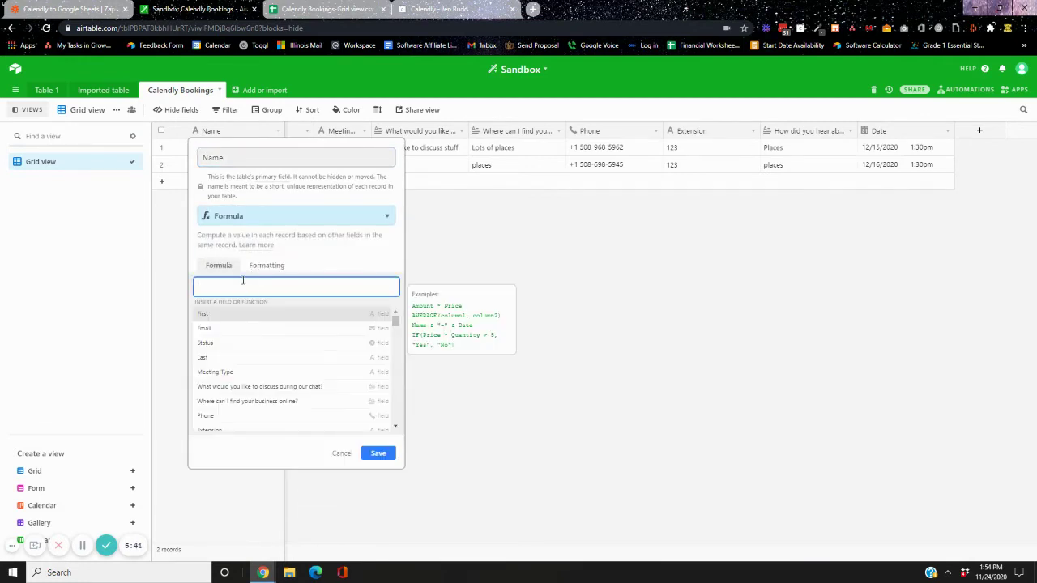
type("f")
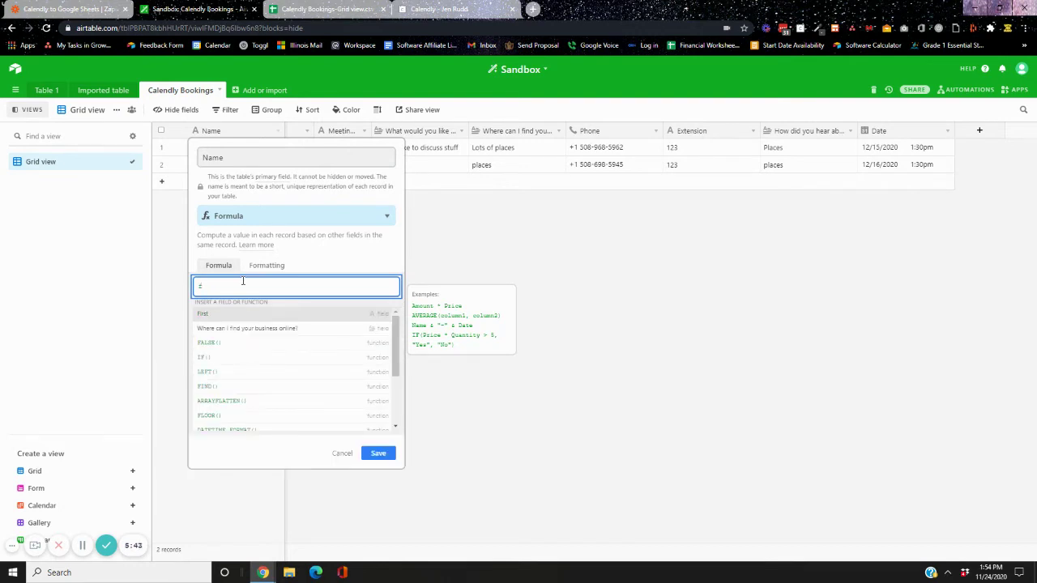
left_click(250, 312)
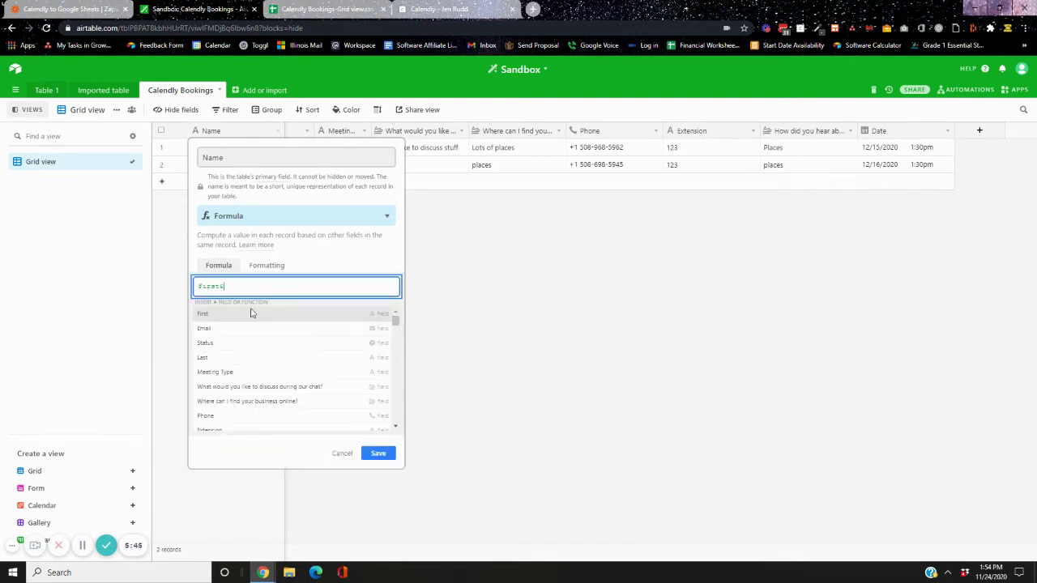
type("&\" \"&last")
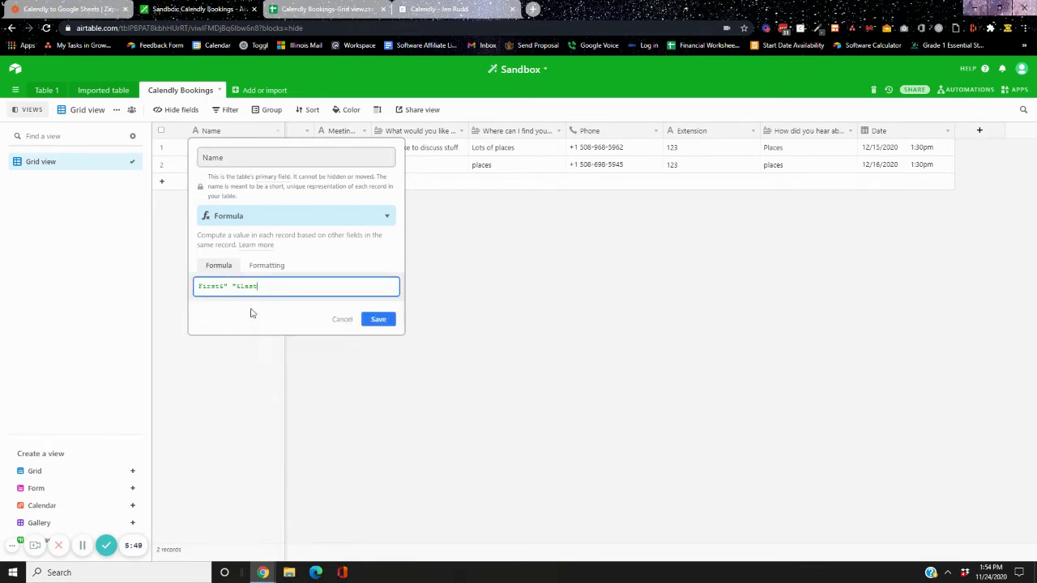
left_click(385, 320)
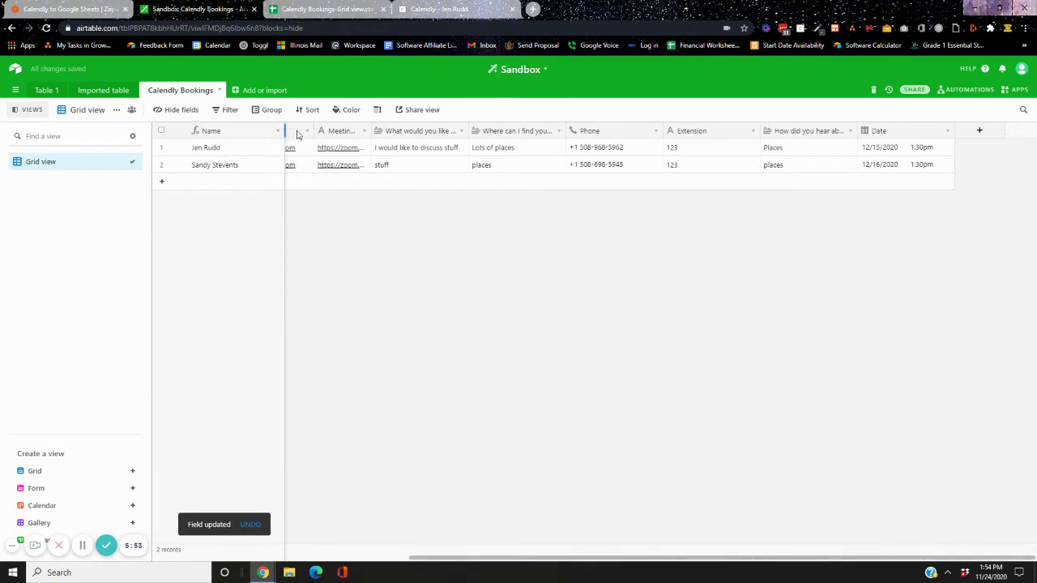
Narrow the Name column and hide the First and Last fields
left_click_drag(297, 134, 265, 132)
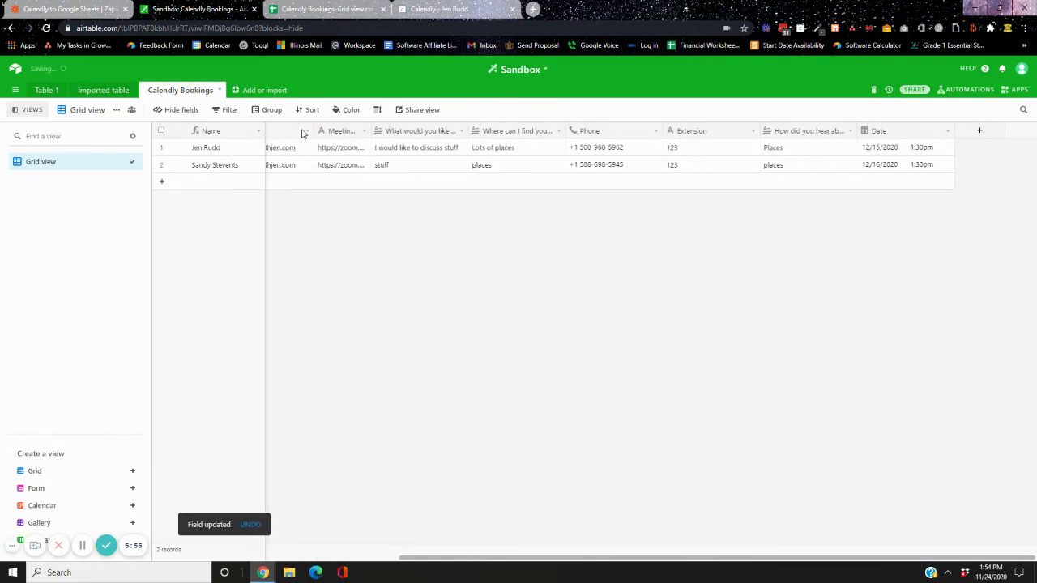
scroll(336, 132, "left", 2)
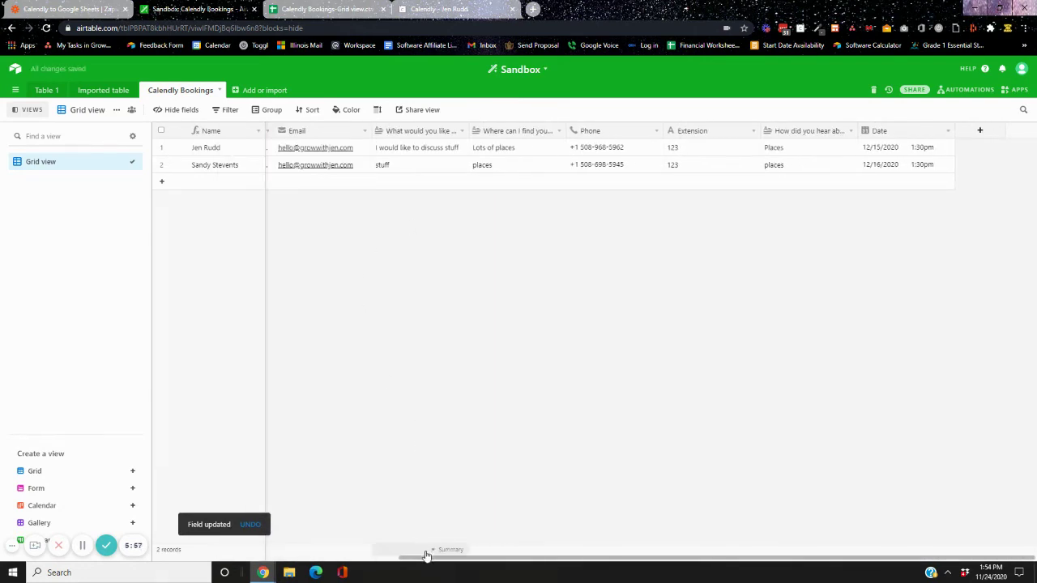
left_click_drag(427, 556, 97, 545)
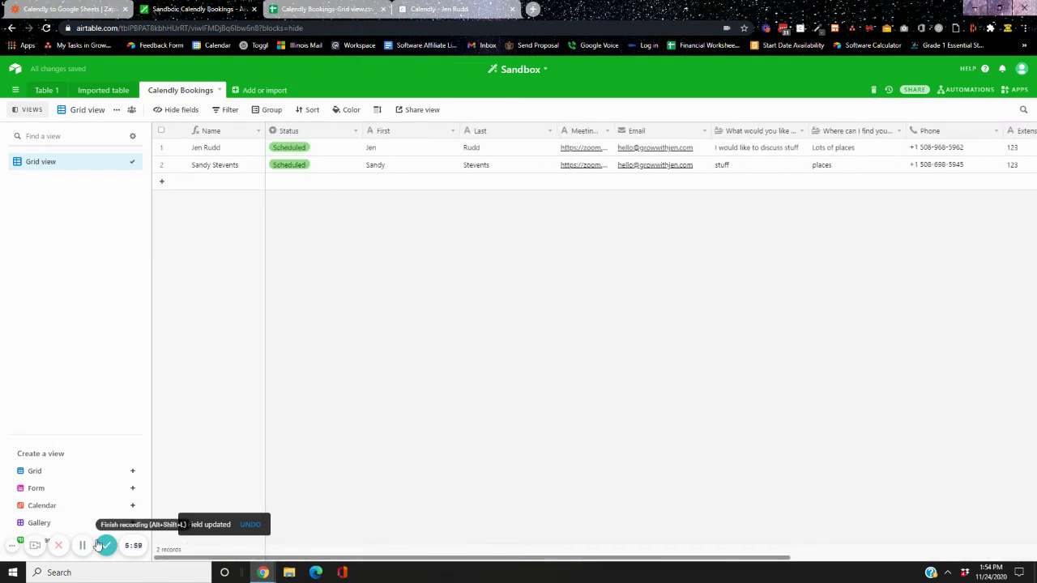
left_click(453, 131)
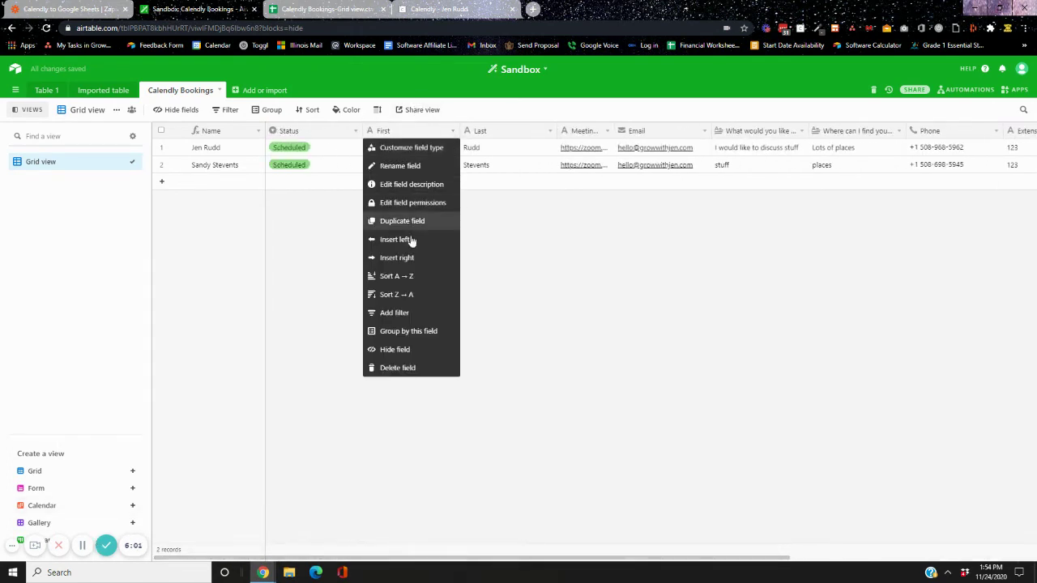
left_click(396, 349)
left_click(452, 132)
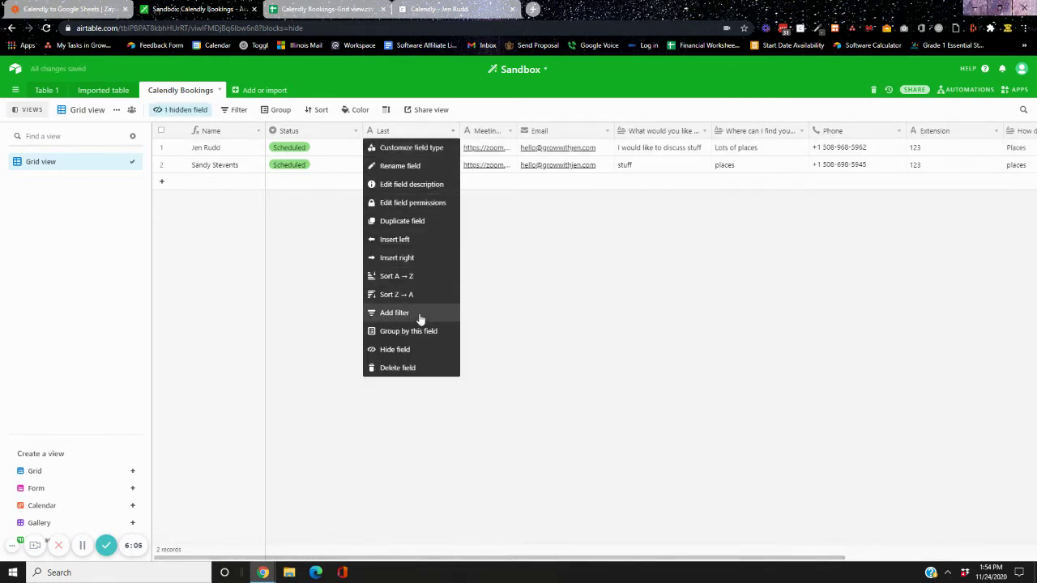
left_click(421, 349)
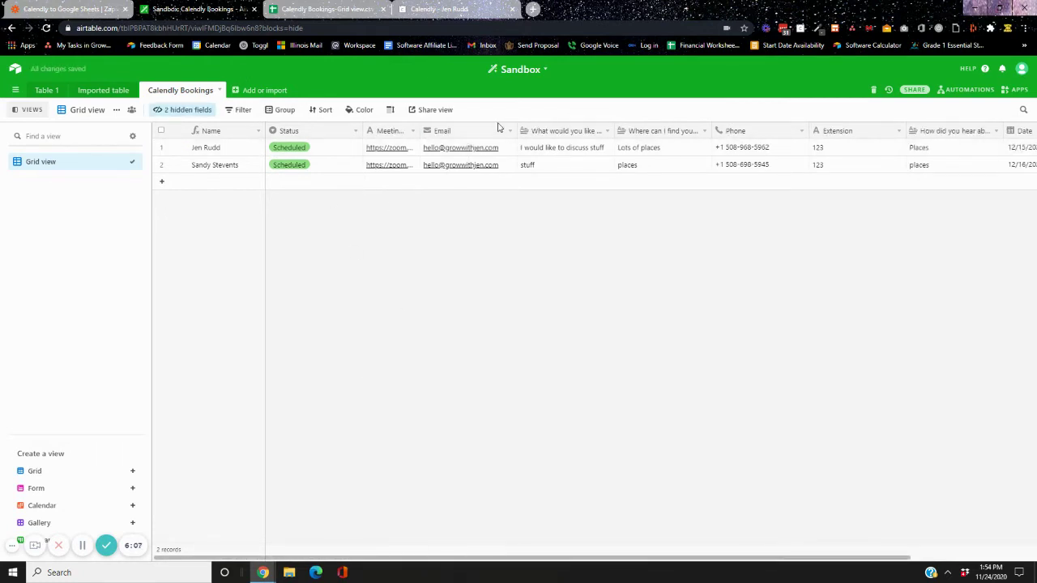
Reorder the columns to Name, Email, Phone, Status, Date
left_click_drag(438, 131, 316, 144)
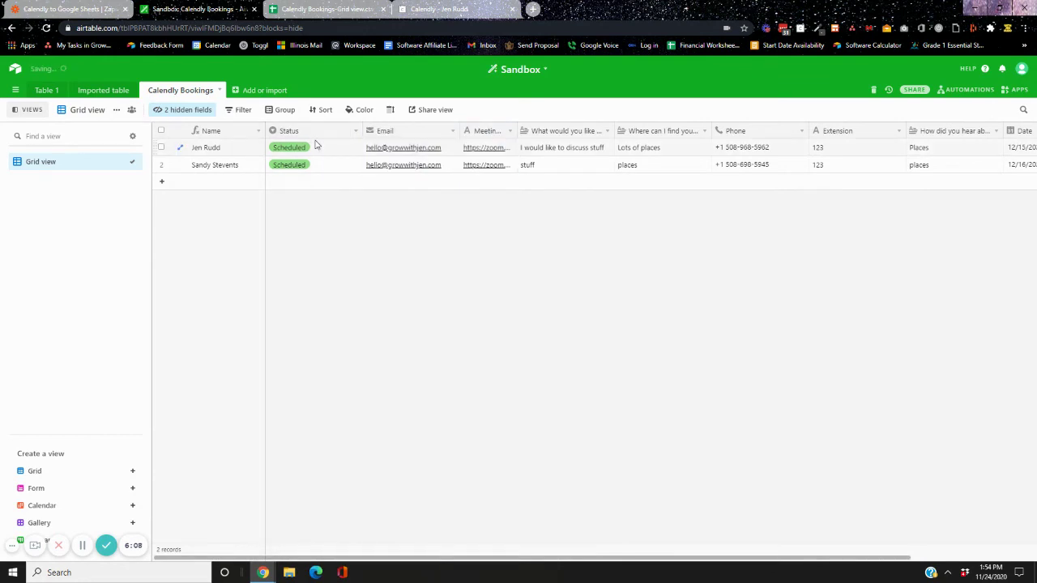
left_click_drag(416, 135, 291, 133)
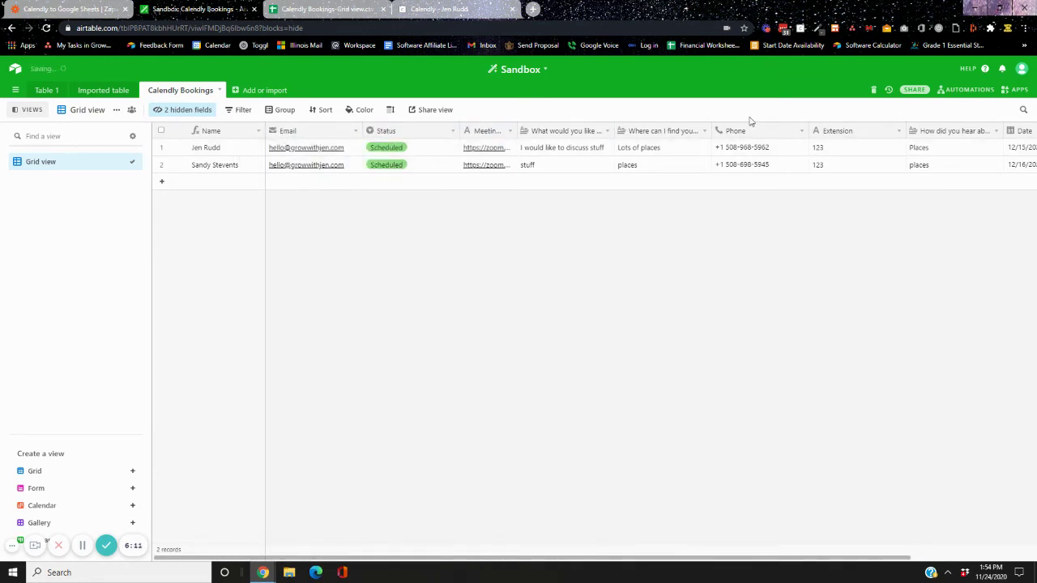
left_click_drag(424, 131, 391, 138)
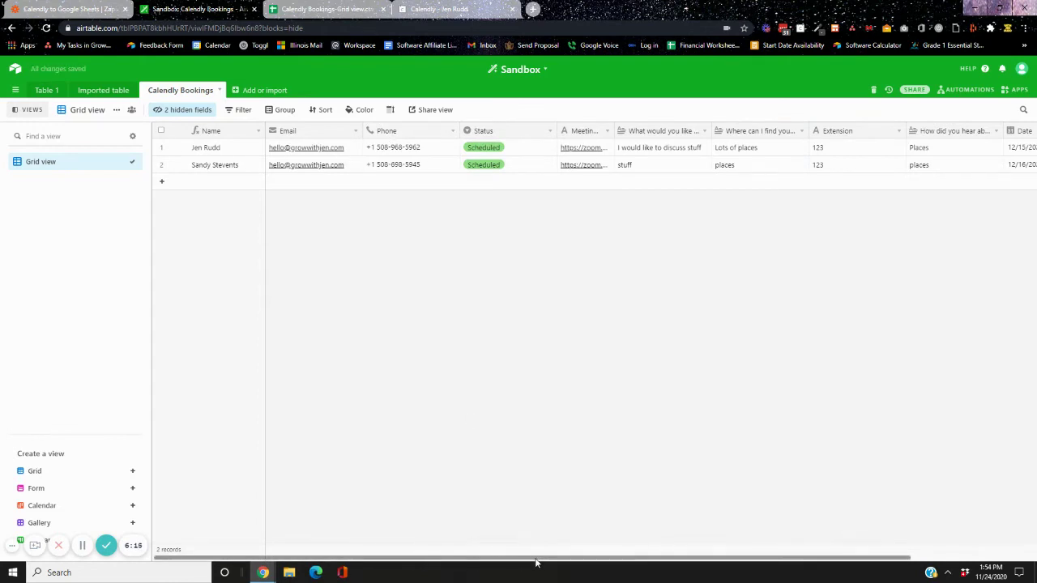
left_click_drag(528, 559, 657, 561)
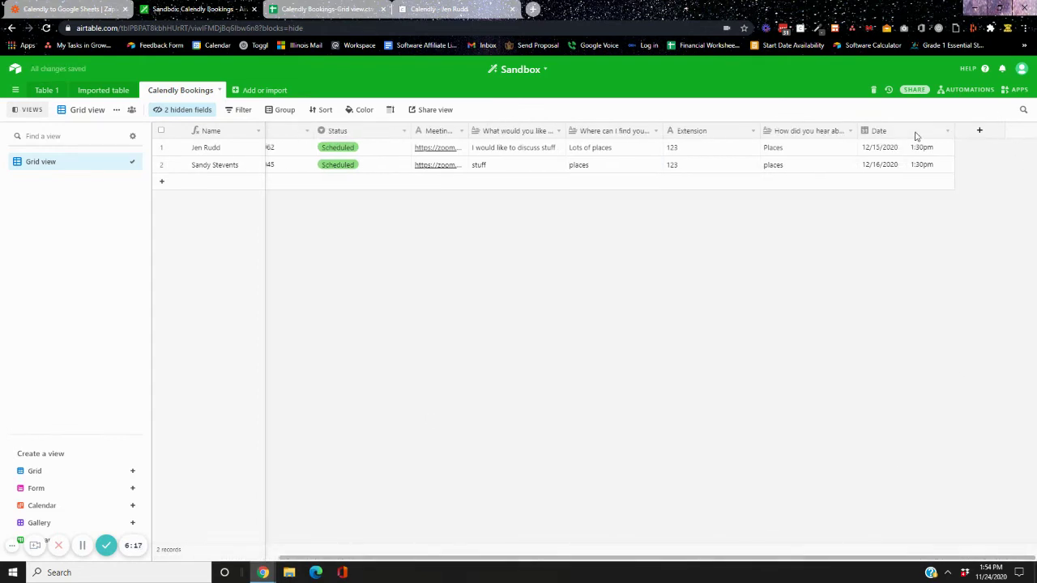
left_click_drag(915, 134, 421, 157)
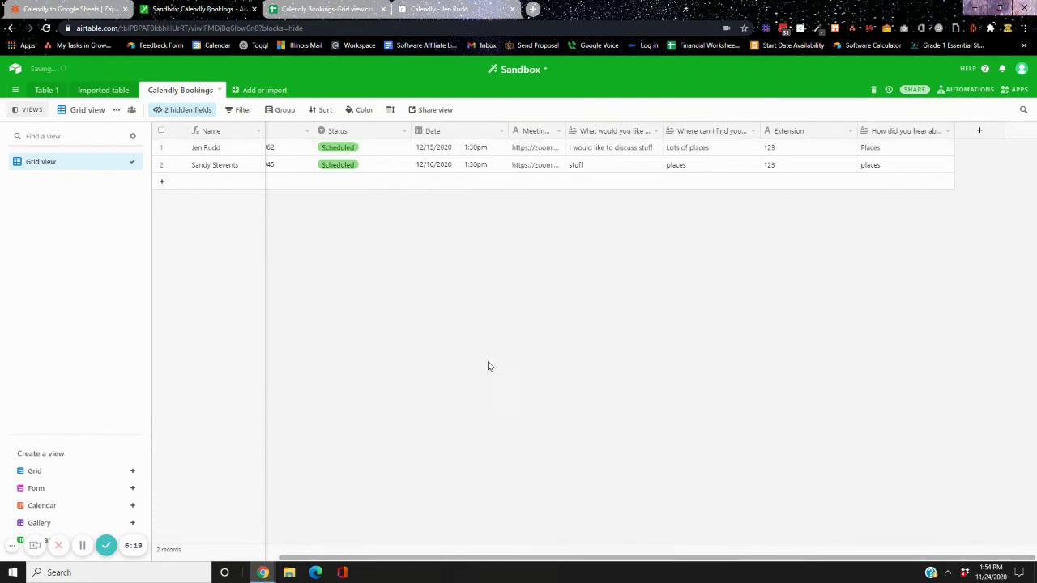
left_click_drag(440, 558, 315, 558)
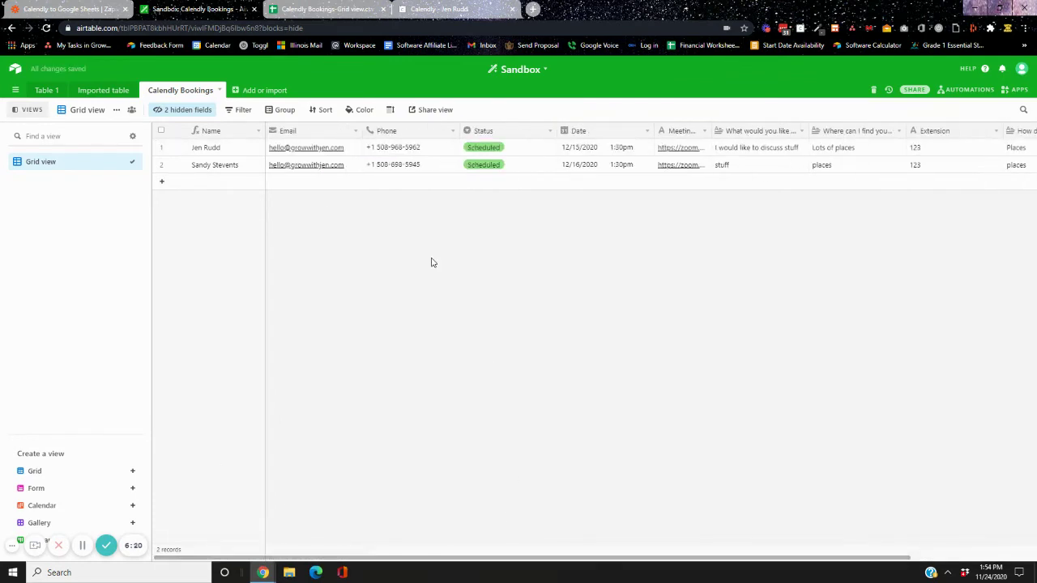
left_click(531, 152)
Mark the first booking's Status as Booked and group the records by Status
left_click(530, 152)
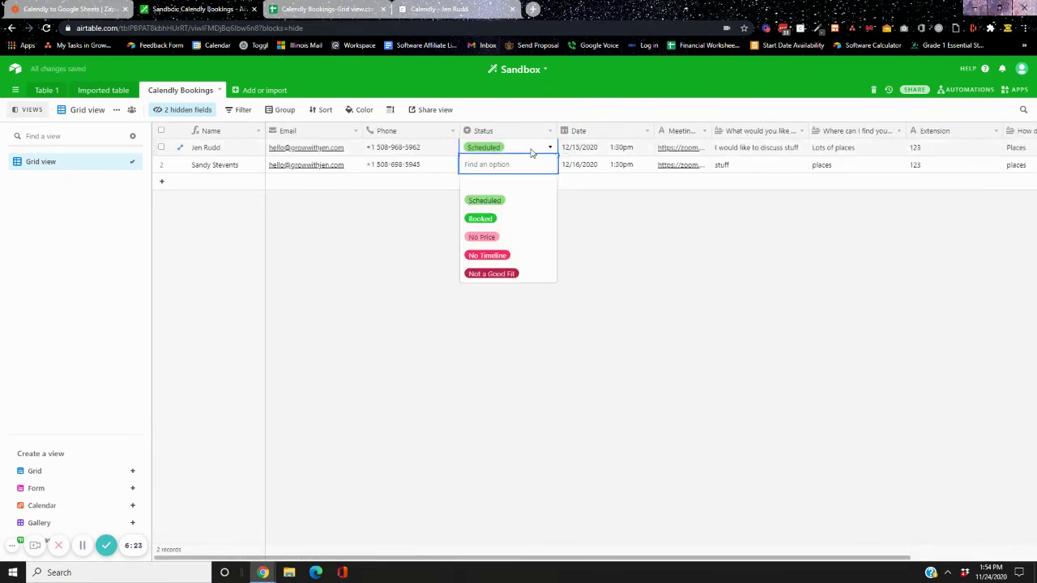
left_click(481, 219)
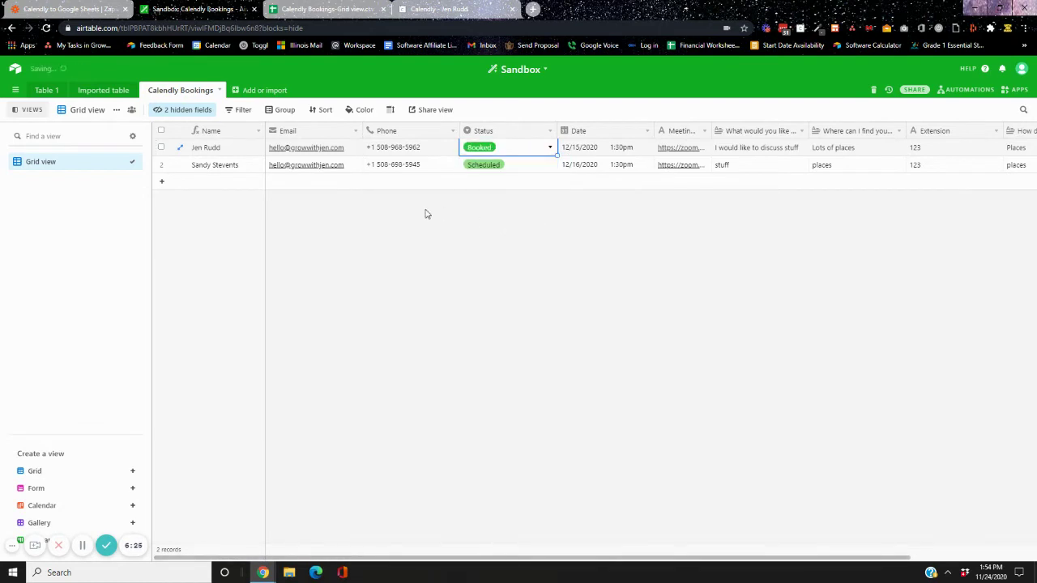
left_click(281, 111)
left_click(281, 159)
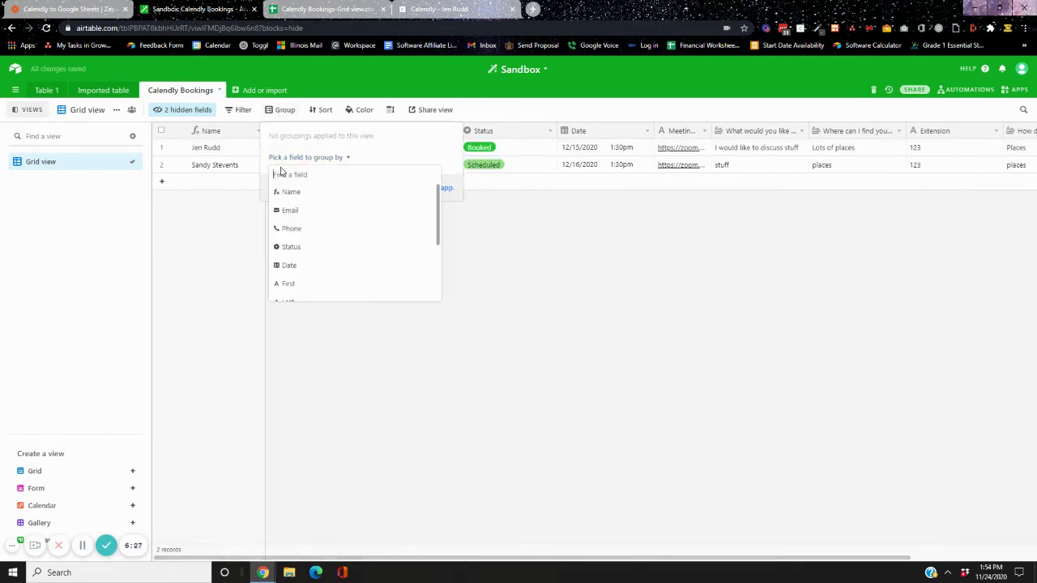
left_click(357, 246)
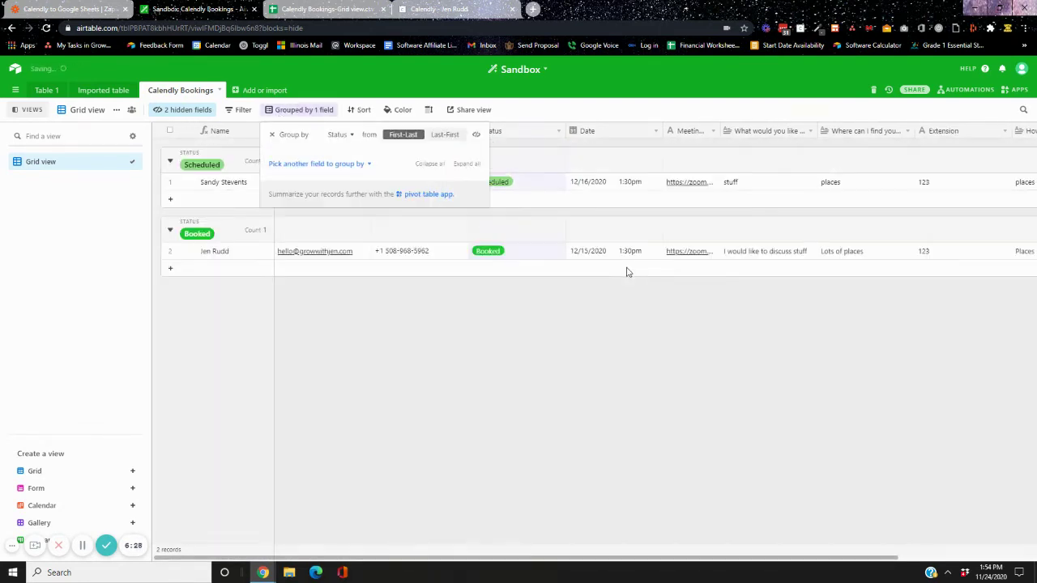
left_click(610, 312)
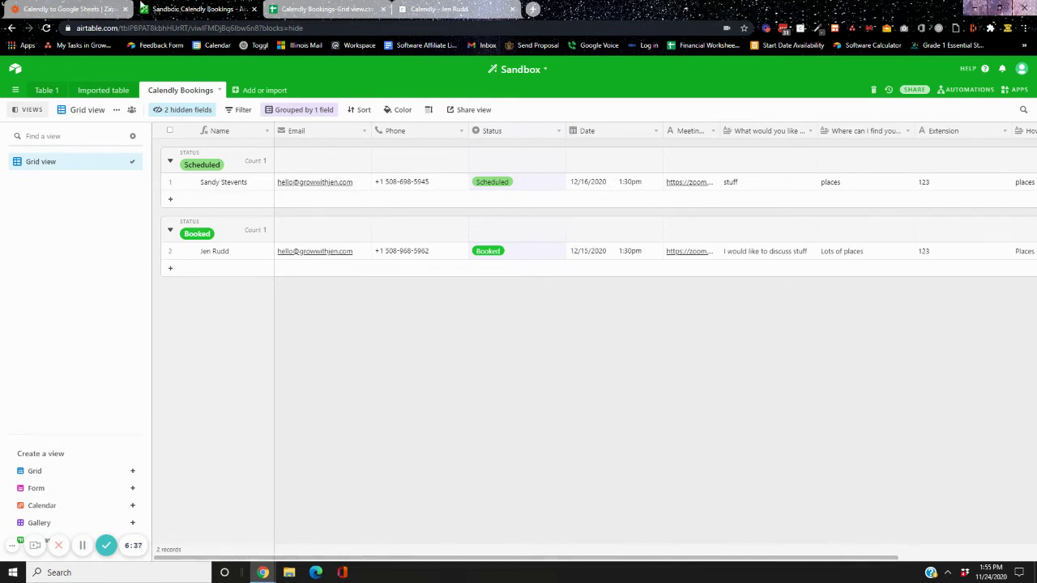
Look at the exported bookings spreadsheet, dismiss its profile card, and return to the Calendly confirmation
left_click(280, 12)
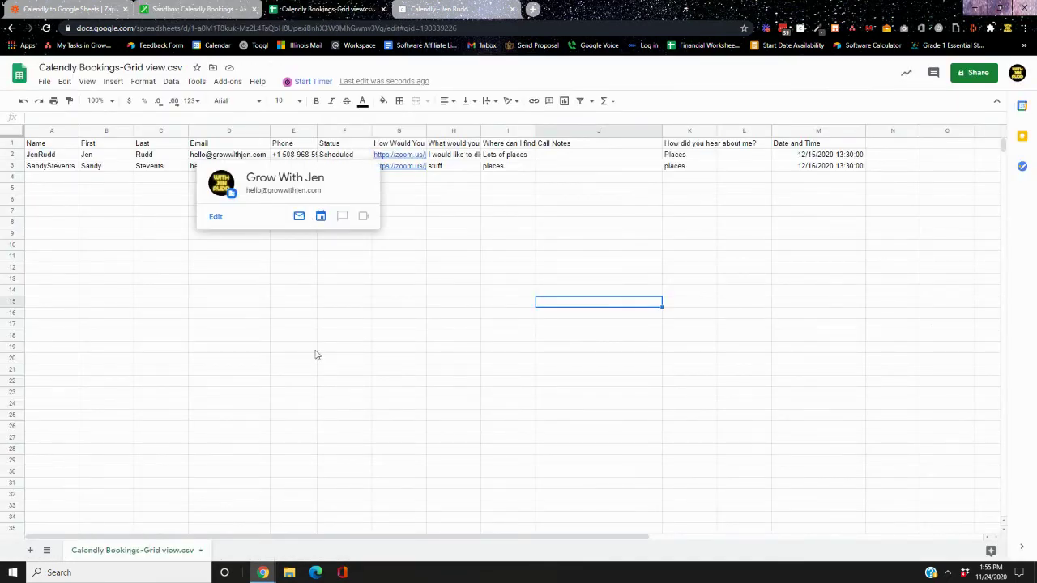
left_click(358, 416)
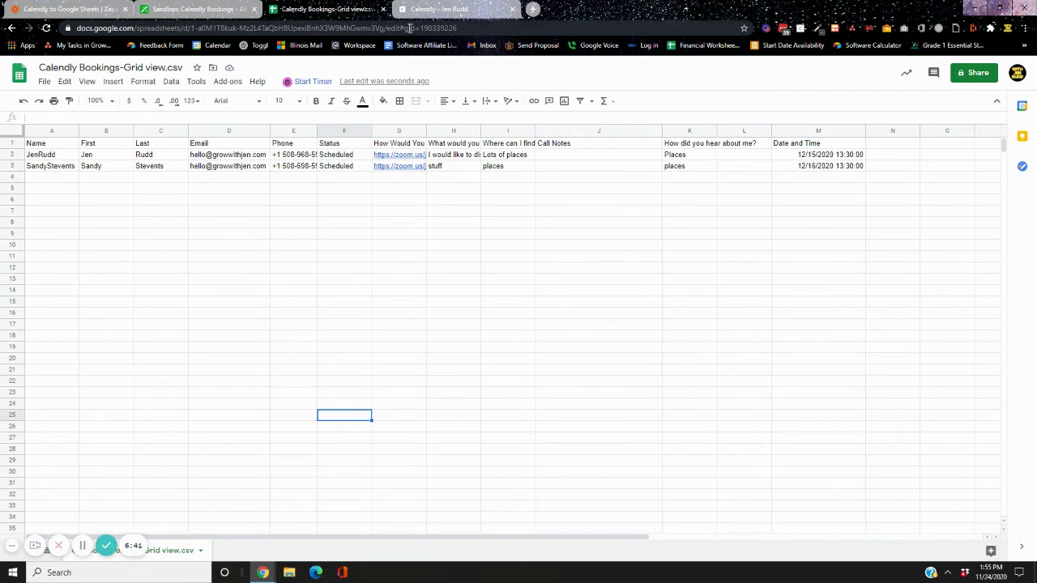
left_click(438, 9)
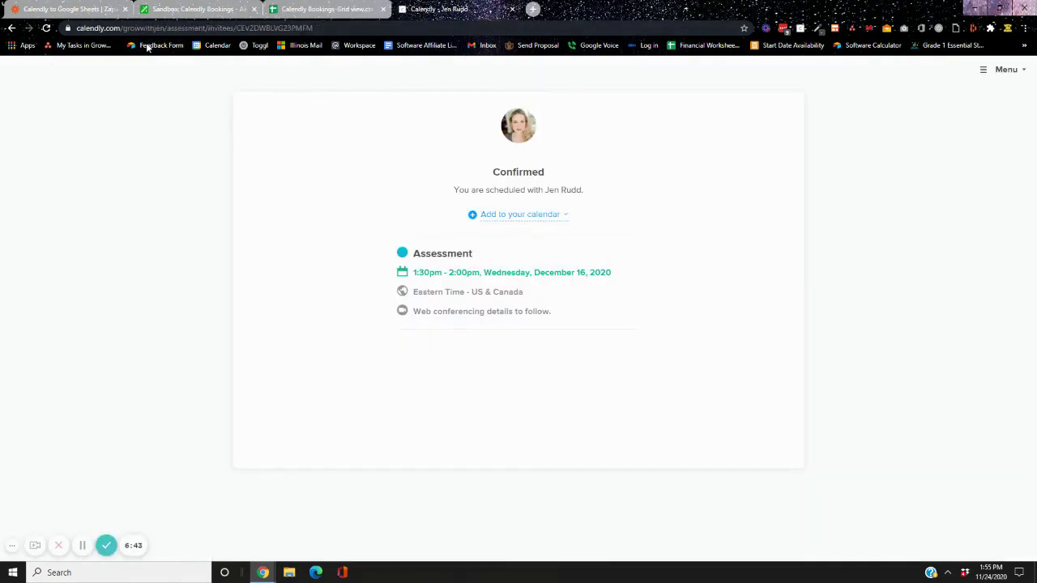
Reload the Calendly Assessment booking page from the 'calendly' address suggestion, then return to Airtable
left_click(327, 33)
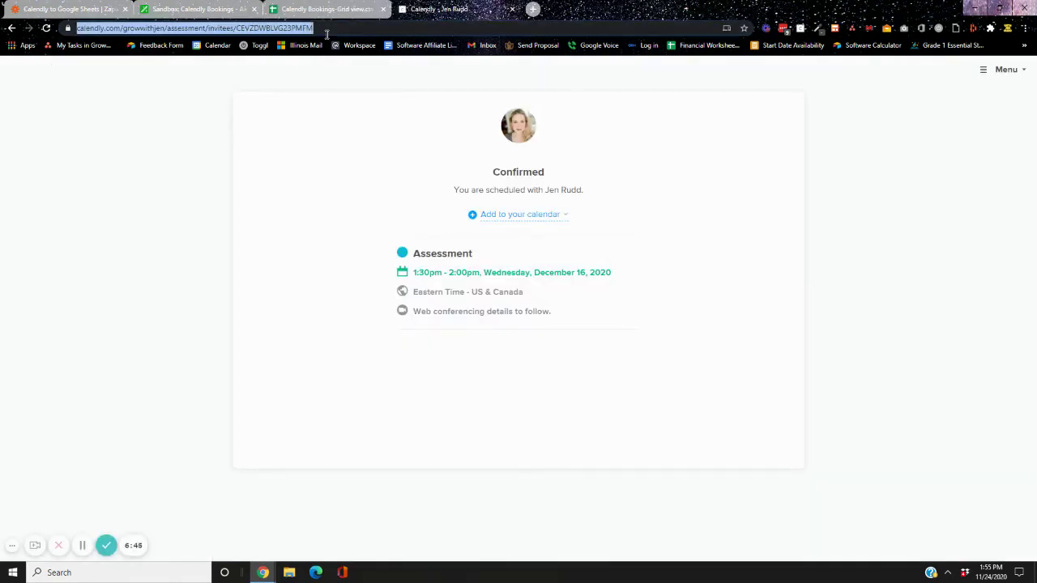
type("calendly")
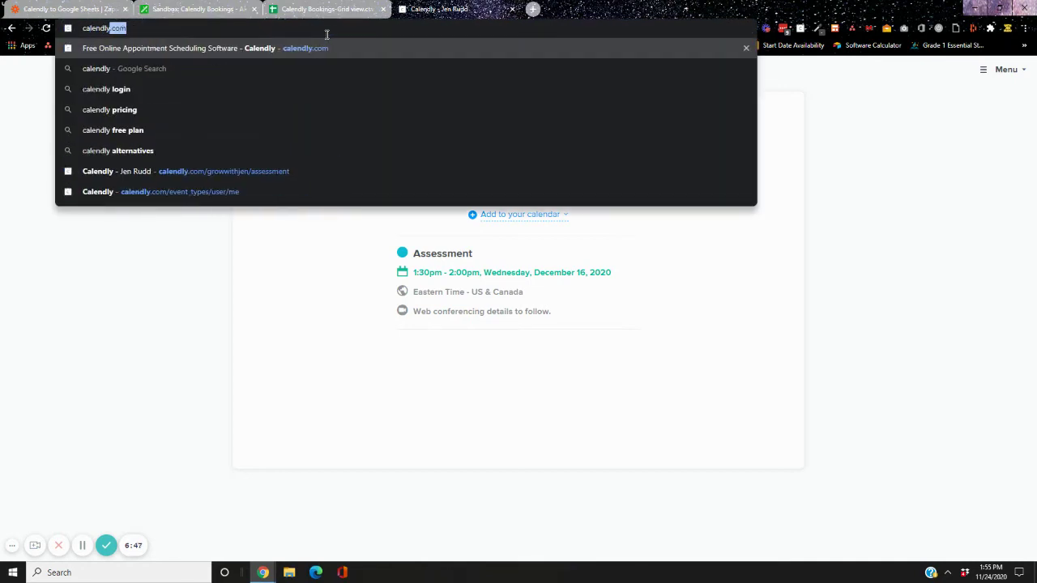
key("Down")
key("Down")
key("Down")
key("Down")
key("Down")
key("Down")
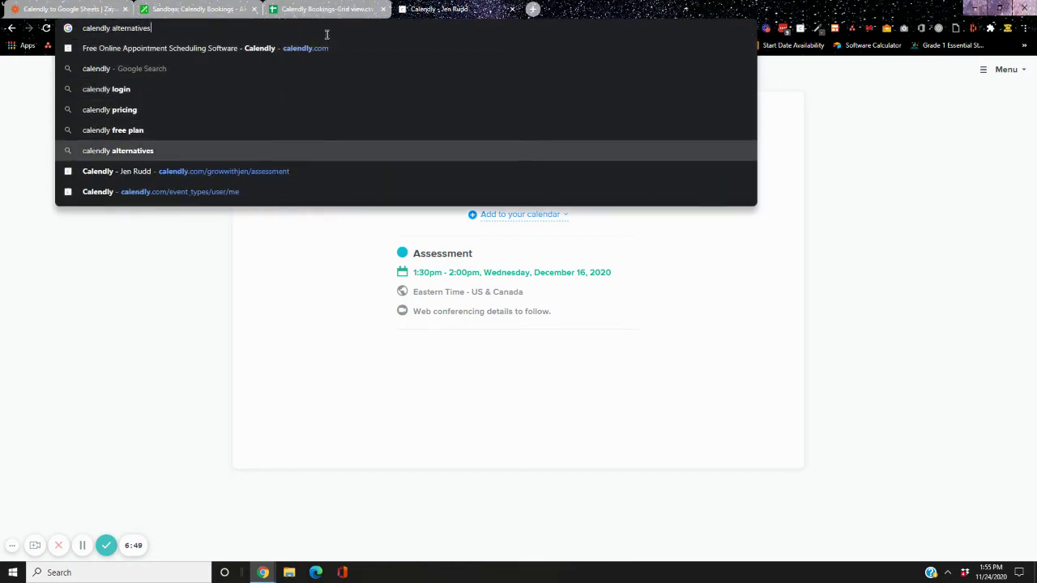
key("Return")
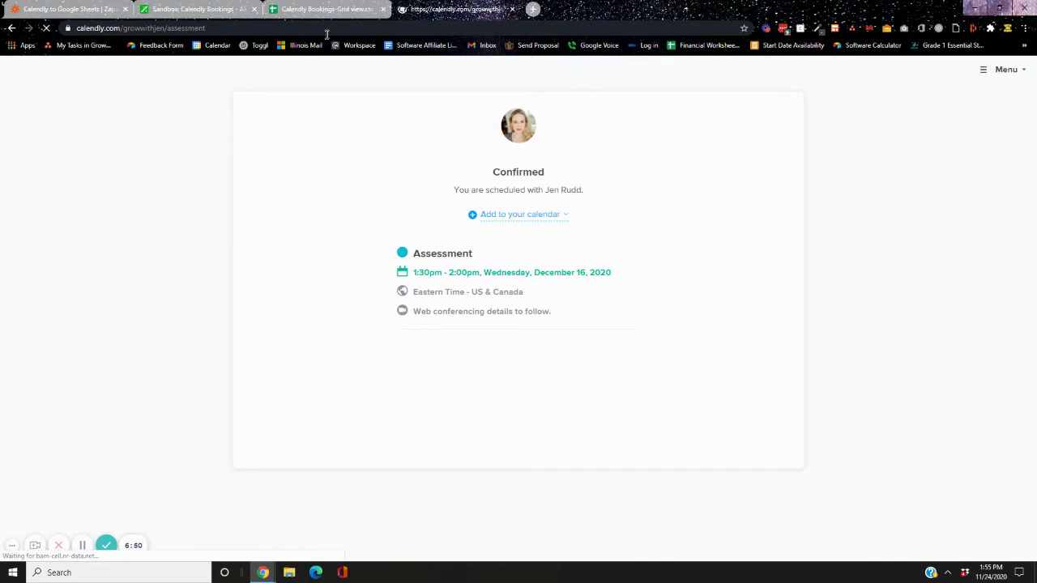
left_click(170, 9)
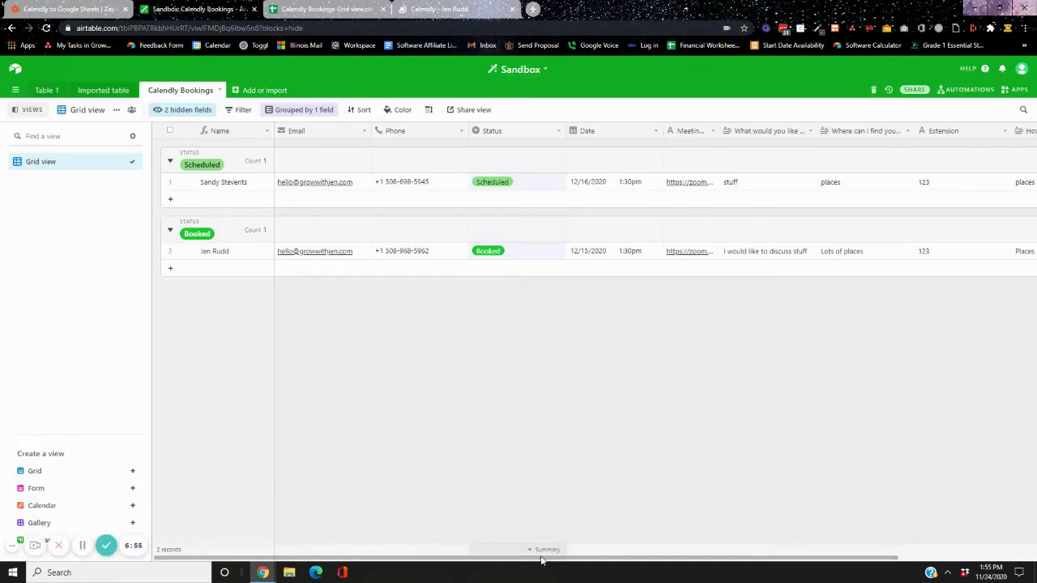
left_click_drag(638, 559, 437, 555)
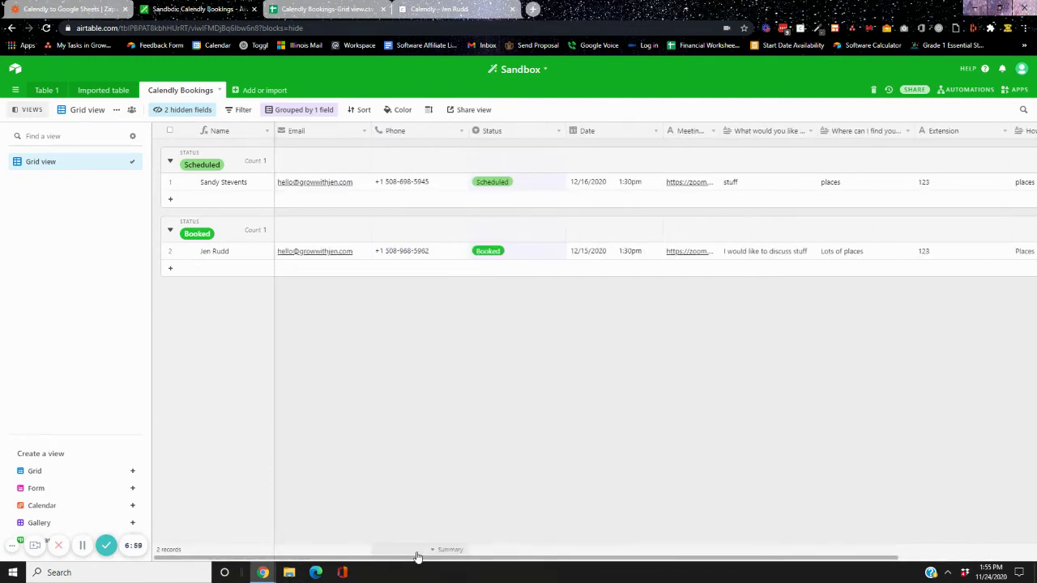
left_click_drag(423, 559, 654, 561)
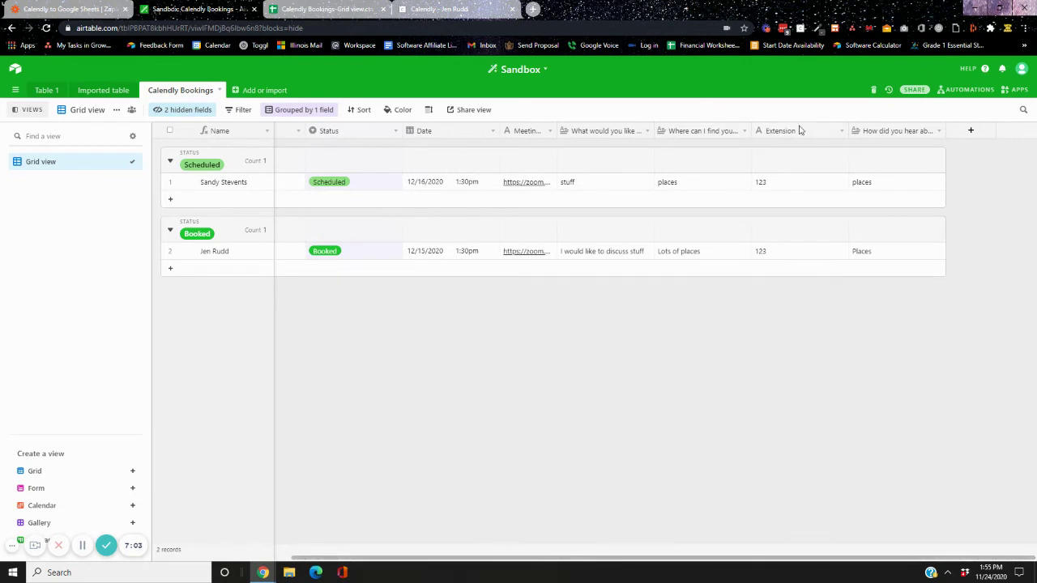
left_click(324, 9)
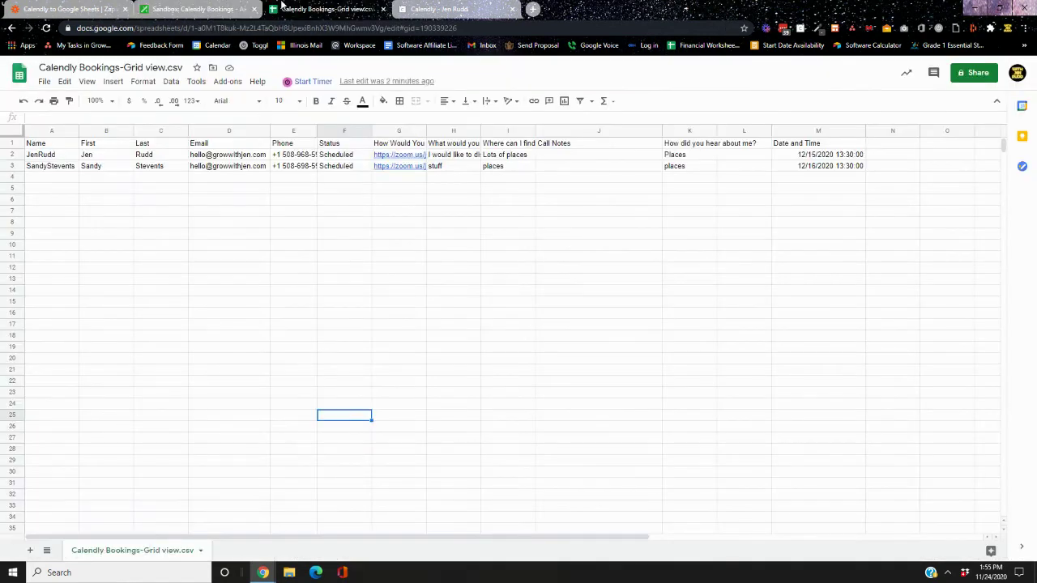
left_click(194, 9)
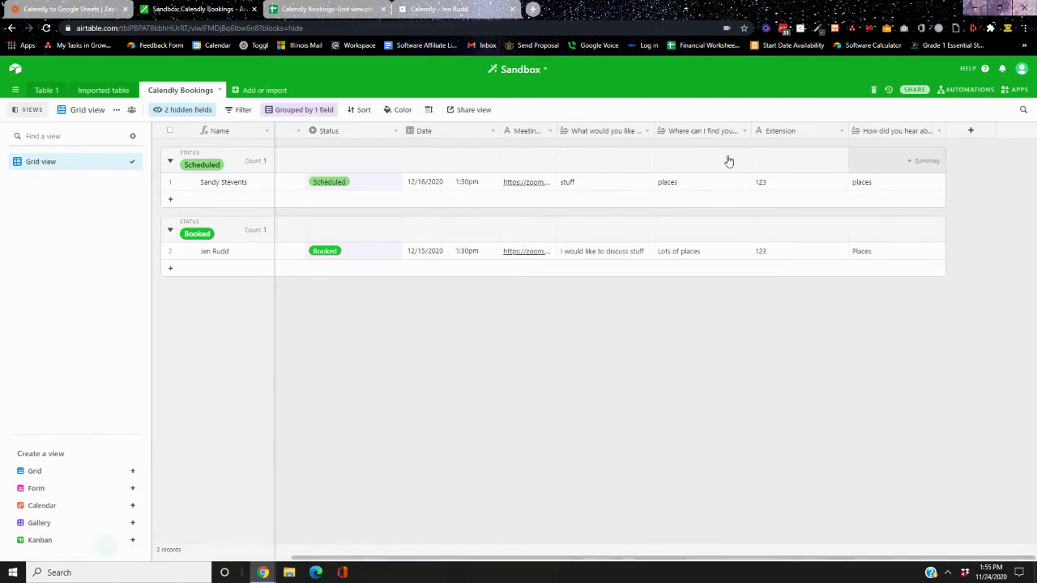
Convert the Date field to Single line text and save, then move on to Calendly's booking page
left_click(492, 131)
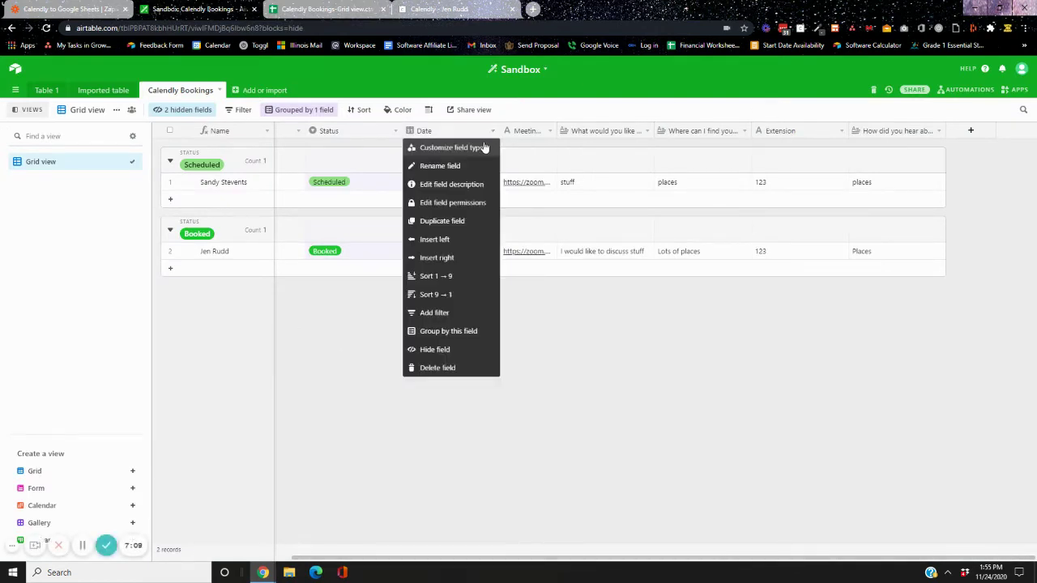
left_click(478, 145)
left_click(452, 181)
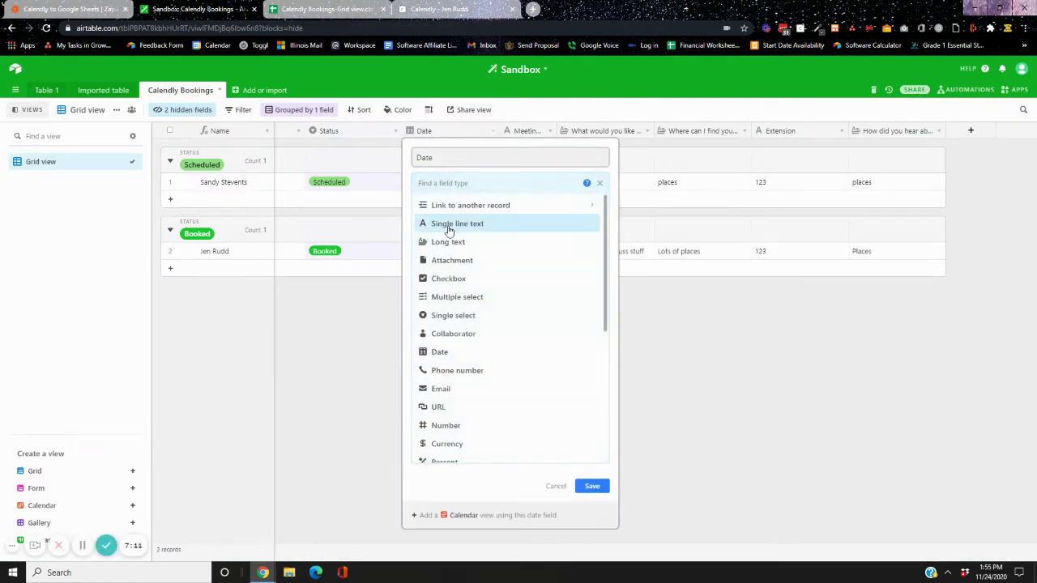
left_click(449, 225)
left_click(590, 270)
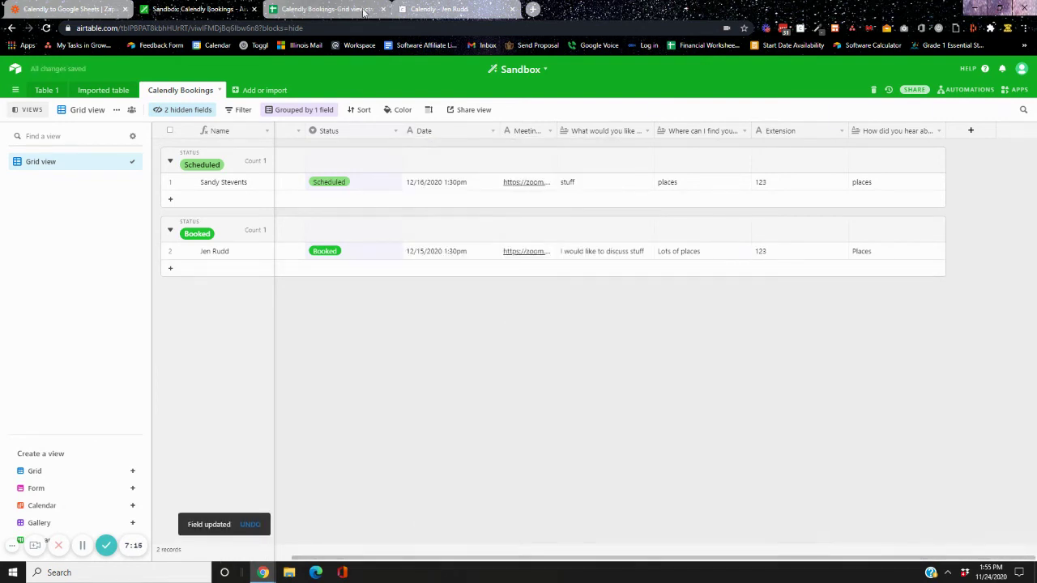
left_click(304, 8)
left_click(438, 8)
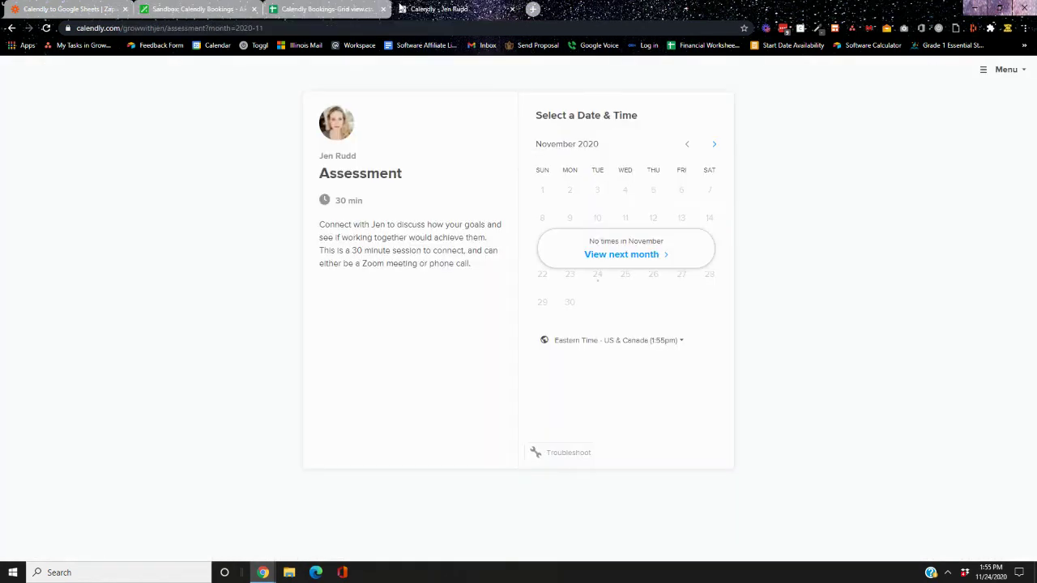
Pick Thursday, December 17 at 1:30pm for the test booking
left_click(678, 251)
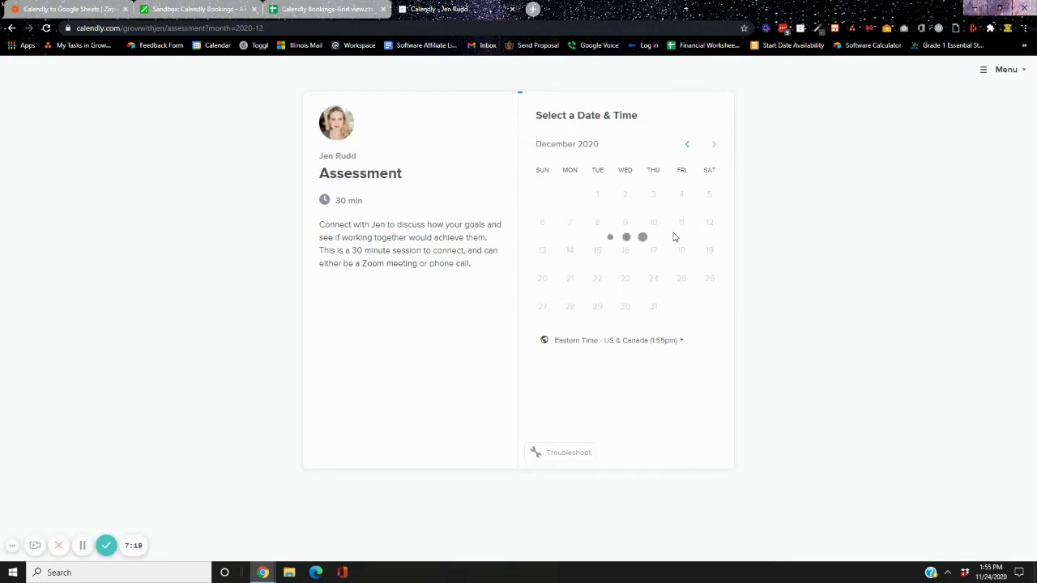
left_click(654, 256)
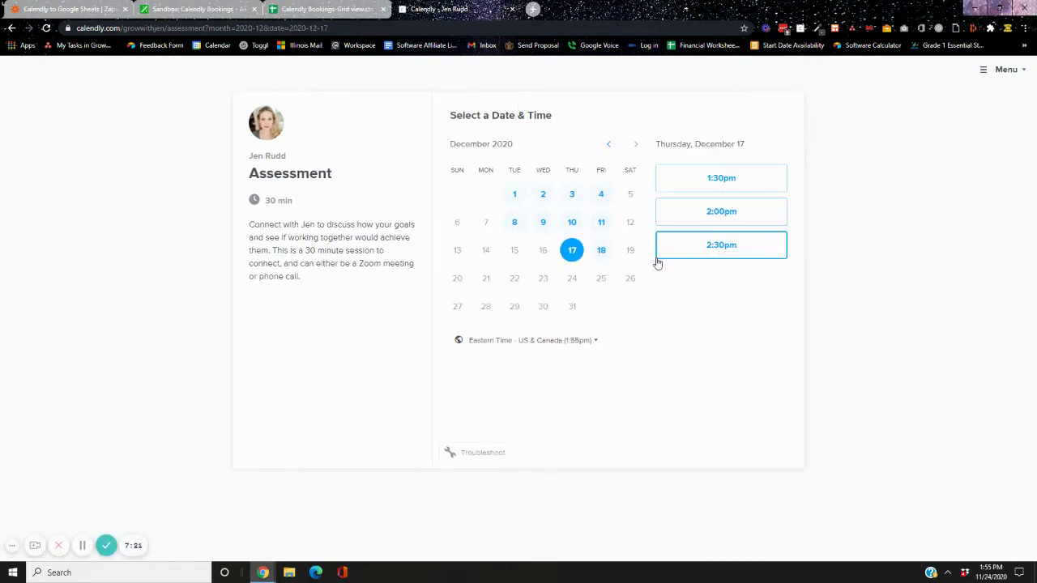
left_click(738, 180)
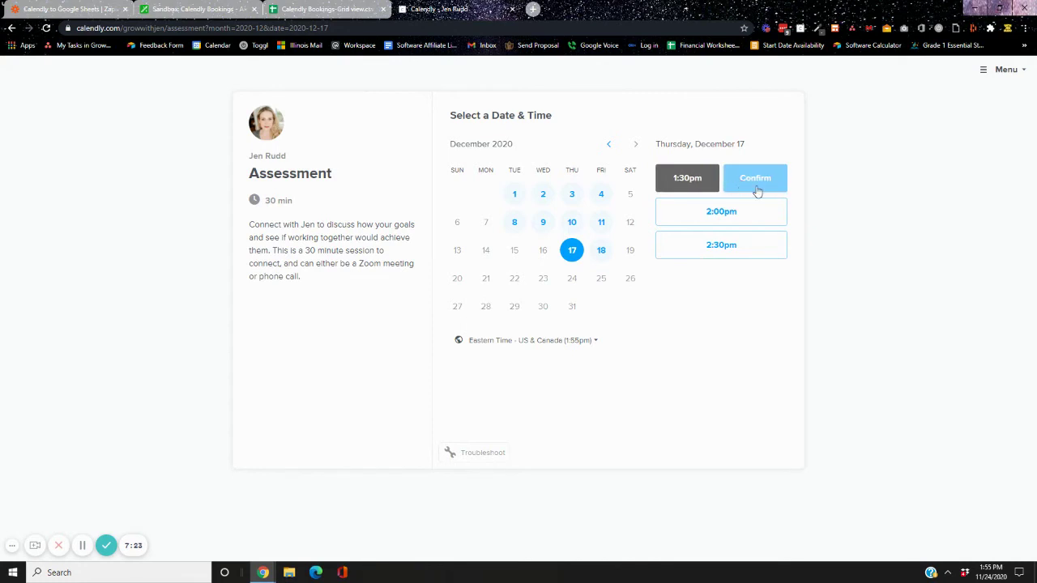
left_click(758, 188)
Enter a test first name, last name and the e-mail address on the booking form
left_click(492, 158)
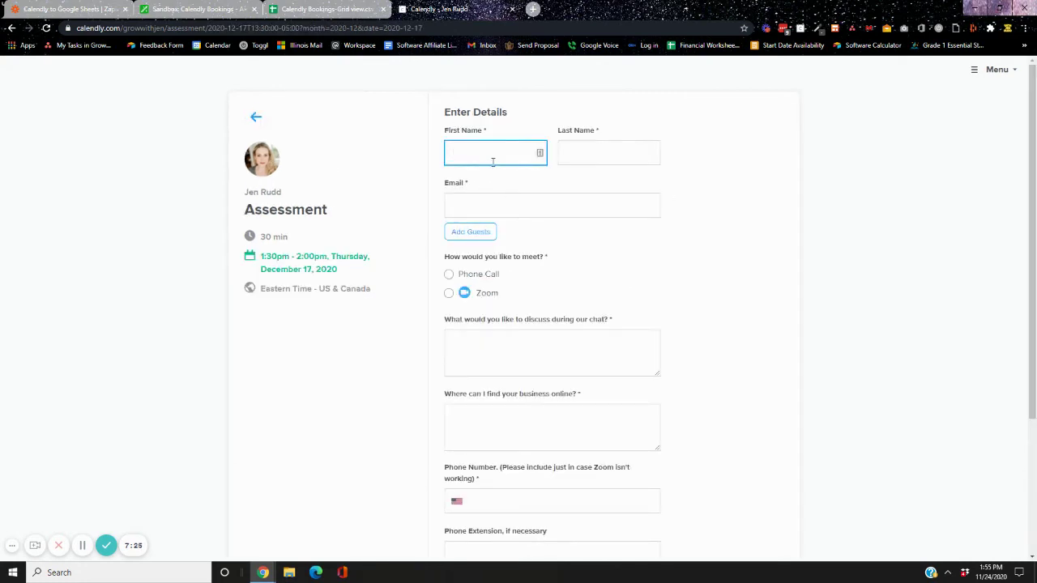
type("Testing")
key("Tab")
type("RTe")
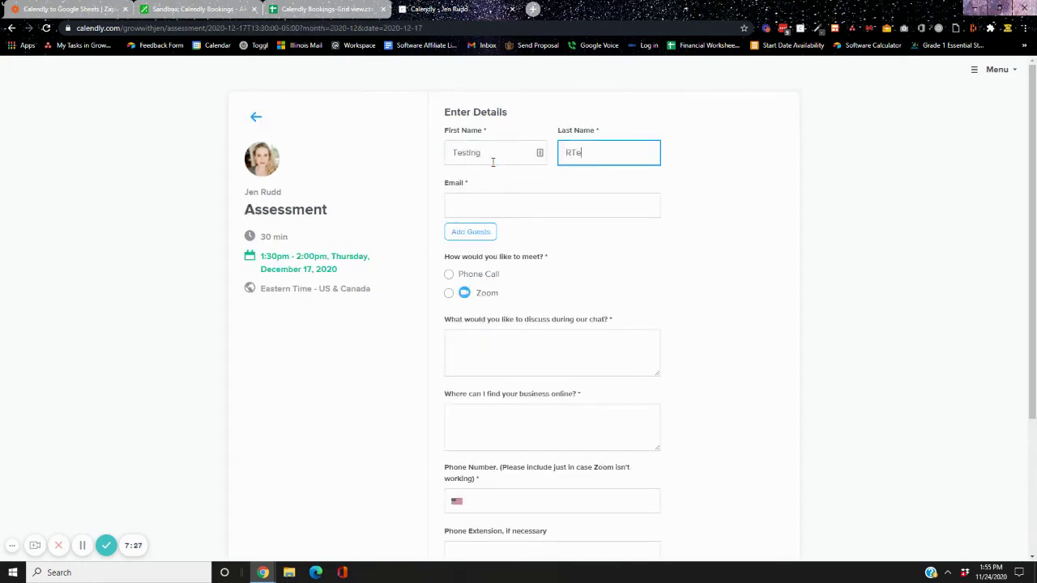
type("sting")
key("Tab")
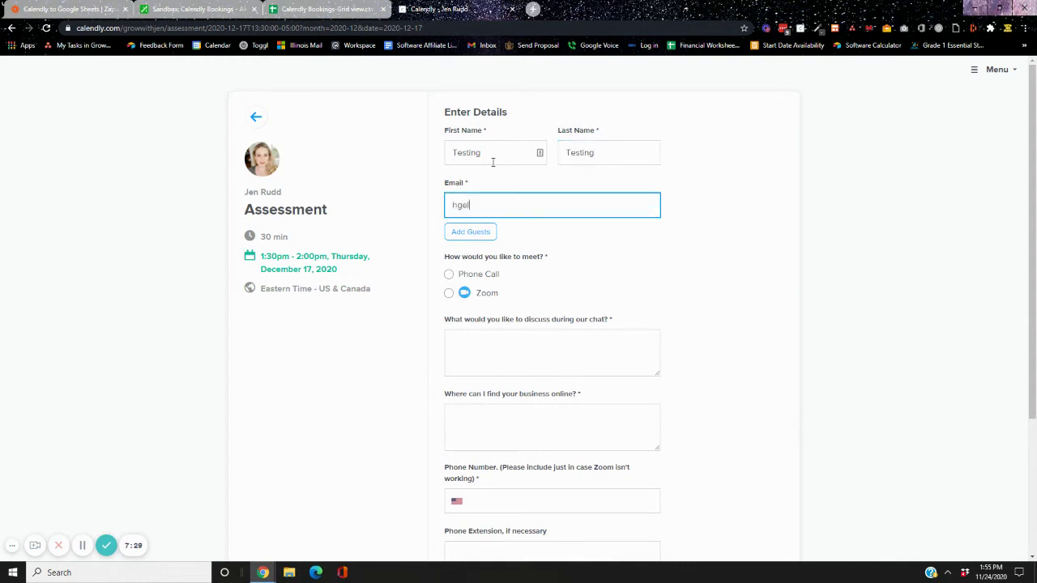
key("Tab")
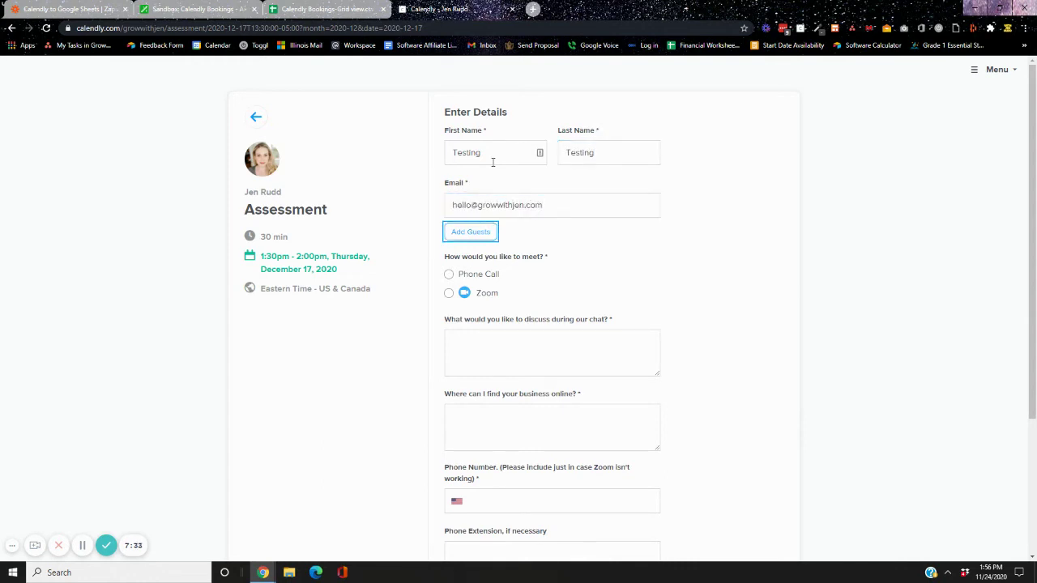
Choose Zoom and fill placeholder answers for what to discuss and where the business is online
left_click(448, 294)
left_click(494, 344)
type("sdgdg")
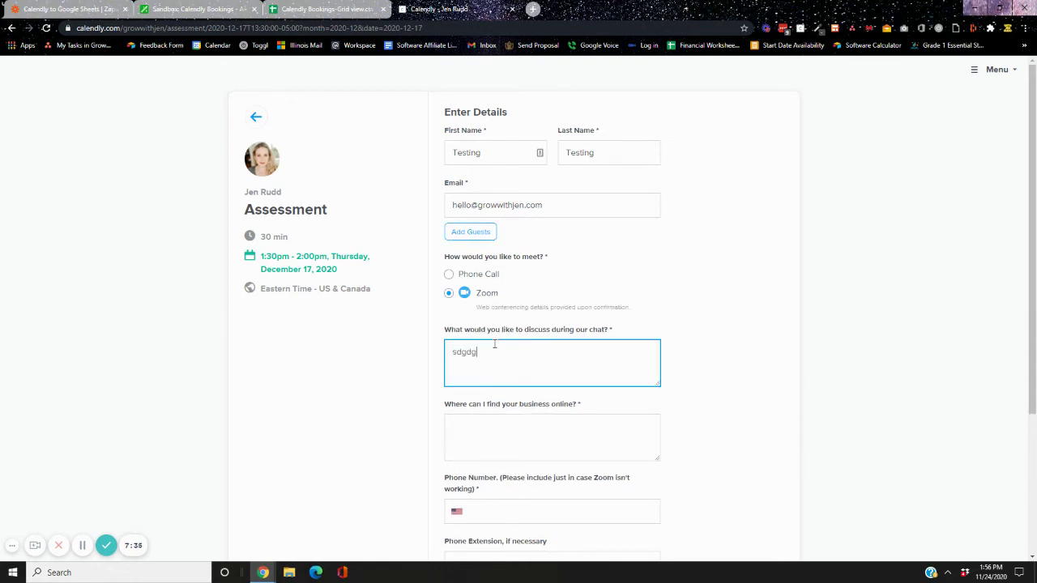
left_click(491, 428)
type("sdgsdgdgs")
scroll(492, 409, "down", 2)
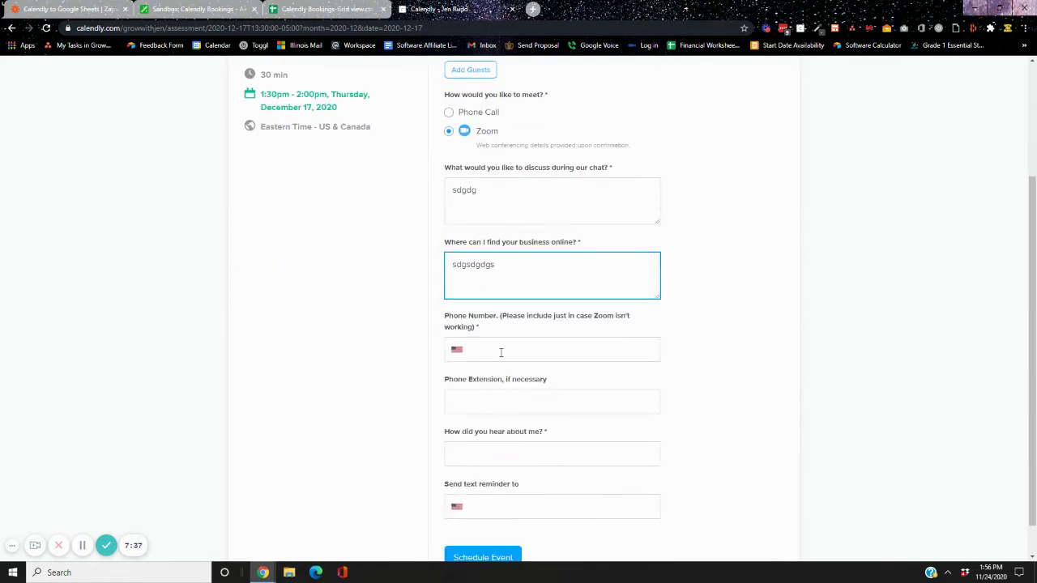
Add a phone number and extension, answer how you heard, and schedule the event
left_click(502, 347)
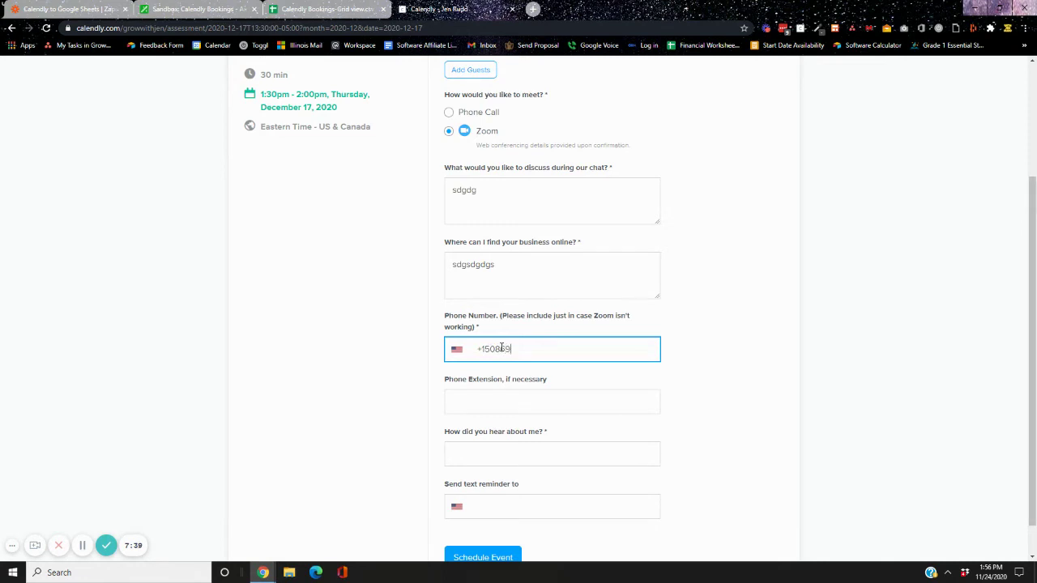
key("Tab")
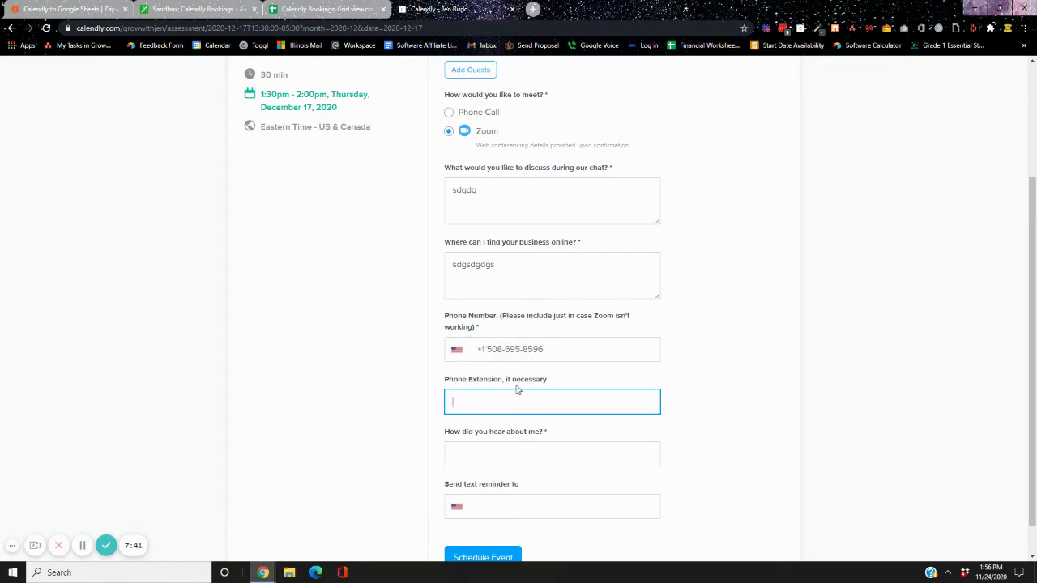
type("sdgsdg")
left_click(489, 458)
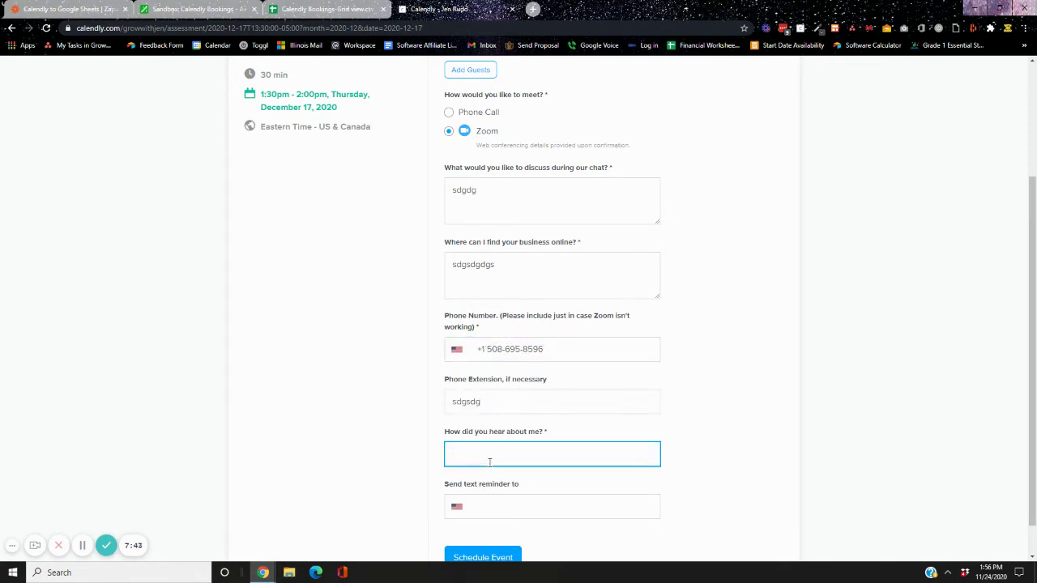
left_click(472, 557)
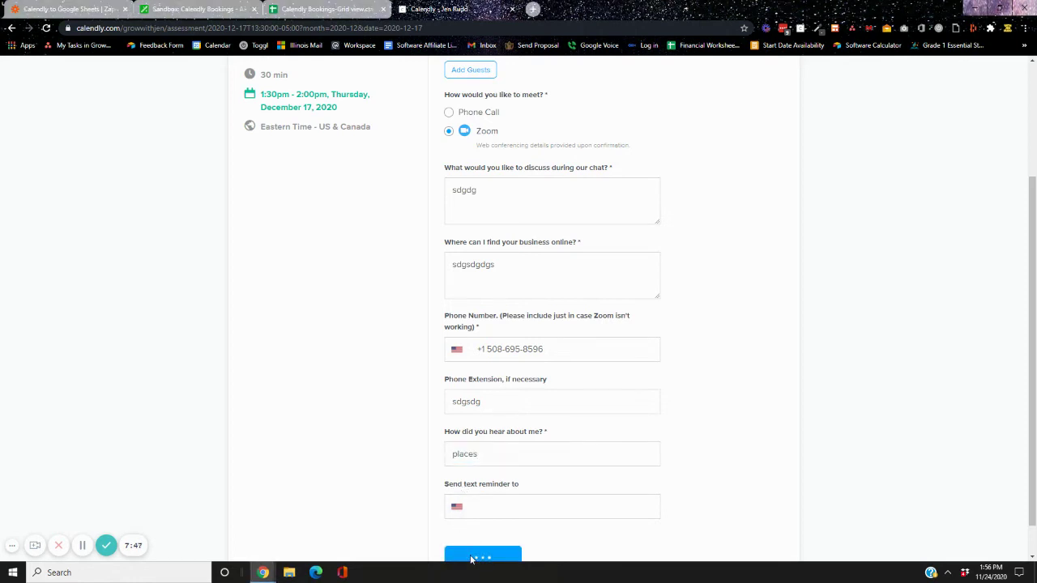
left_click(174, 10)
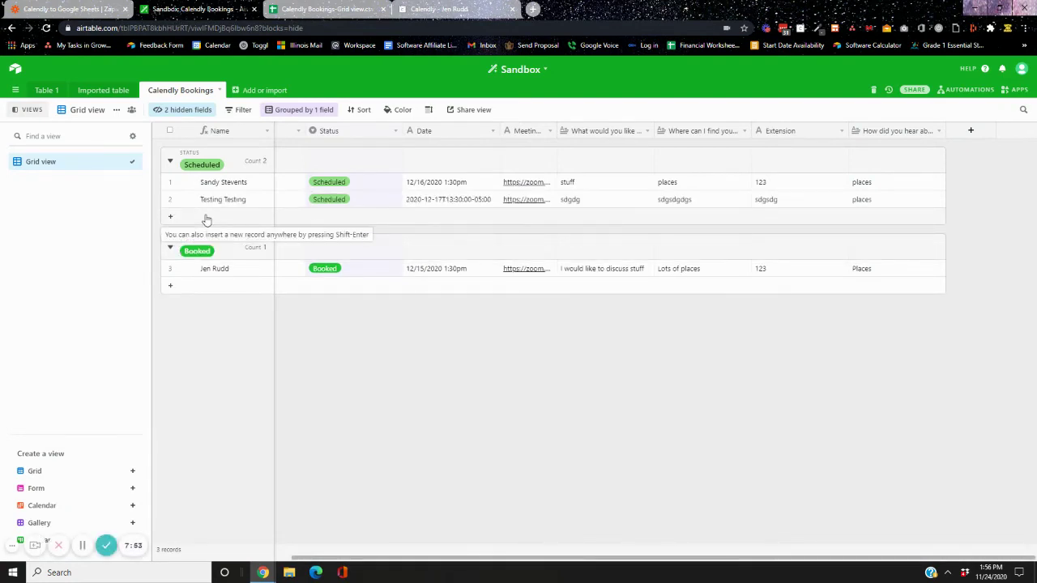
Change the Date field to a Date type with Include a time field turned on
left_click(491, 136)
left_click(452, 150)
left_click(465, 185)
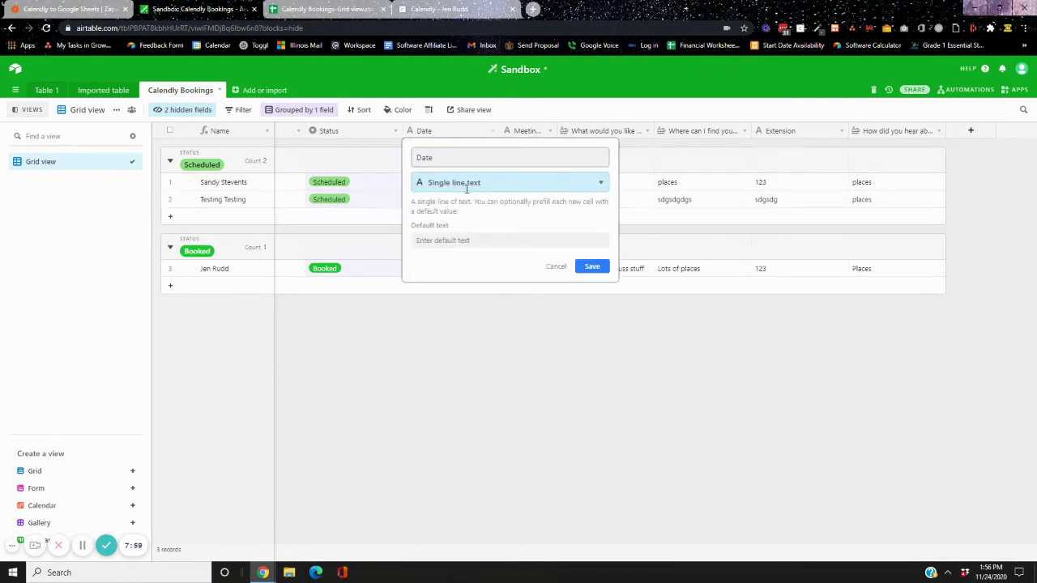
left_click(470, 354)
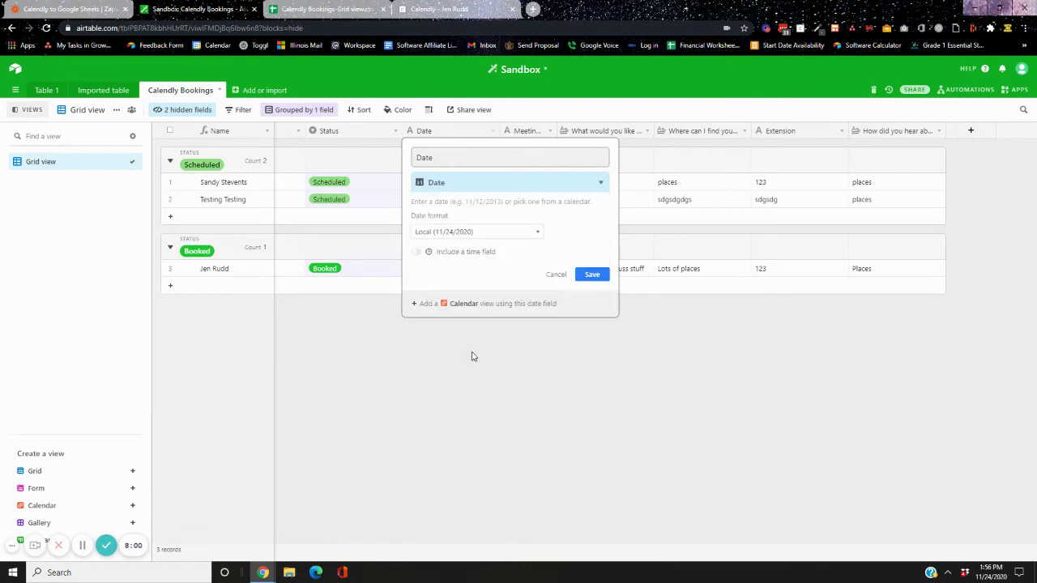
left_click(467, 254)
left_click(592, 328)
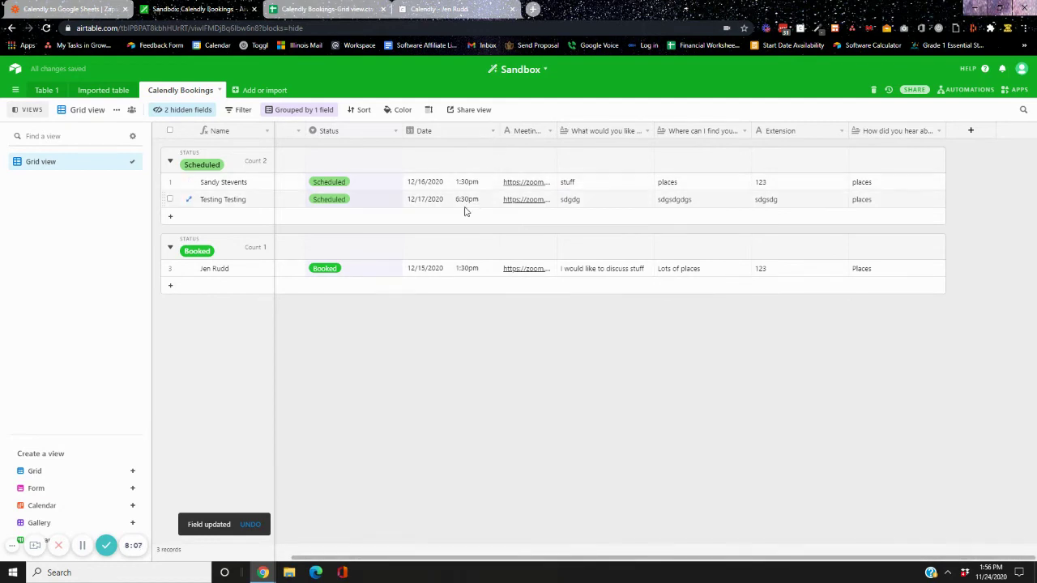
Check the confirmed booking in Calendly, then reopen and re-save the Date field settings
left_click(457, 9)
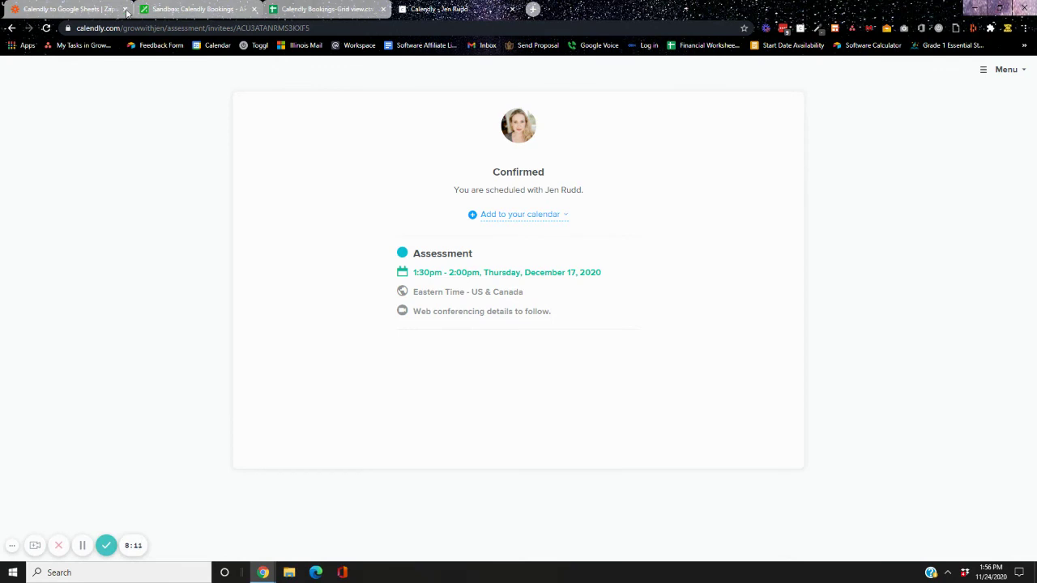
left_click(189, 9)
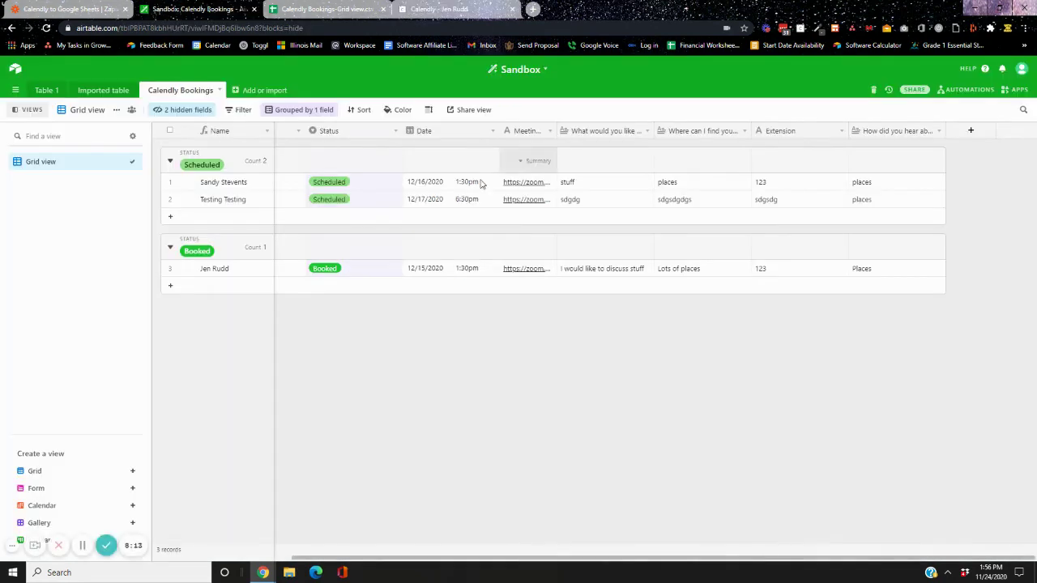
left_click(493, 130)
left_click(486, 149)
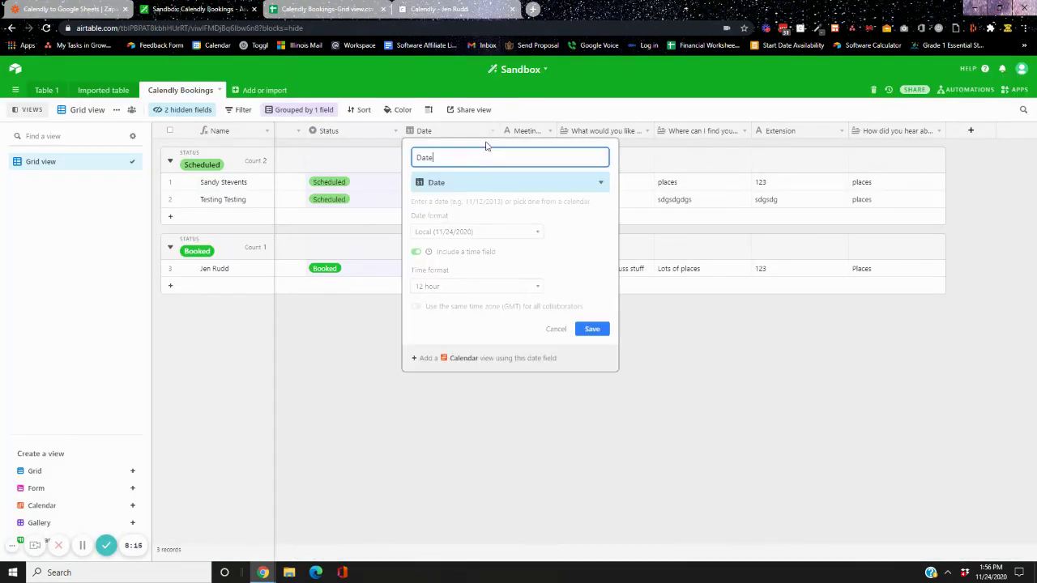
left_click(591, 331)
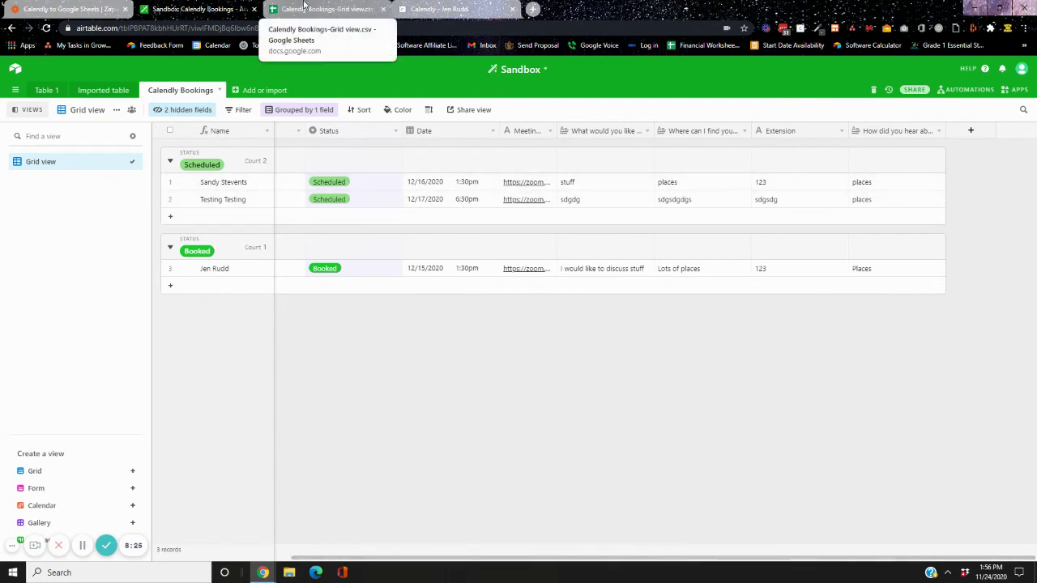
Fill the combined-name formula in A3 down to A4 in the bookings spreadsheet
left_click(305, 7)
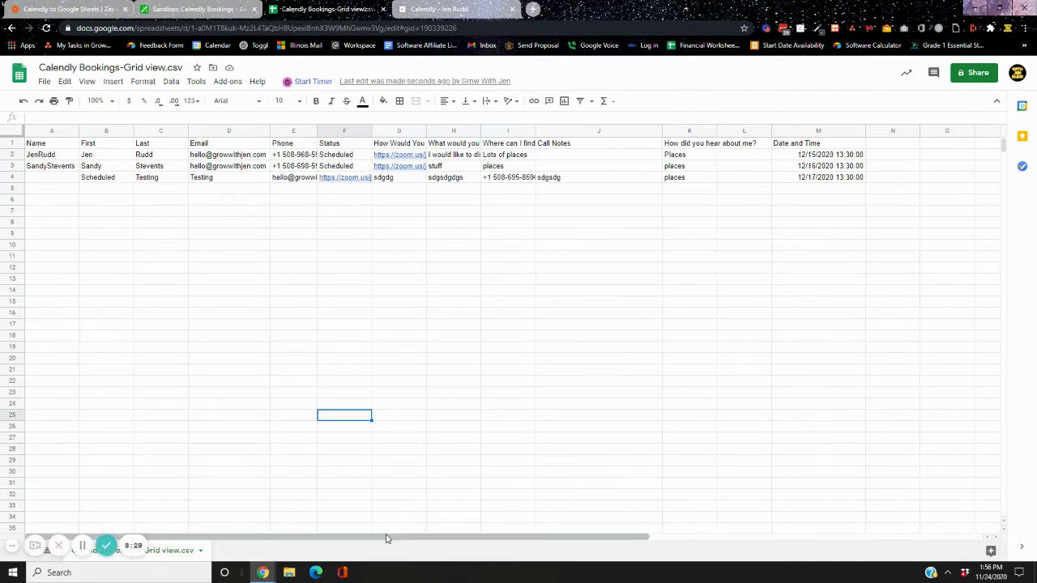
left_click(64, 181)
left_click(67, 170)
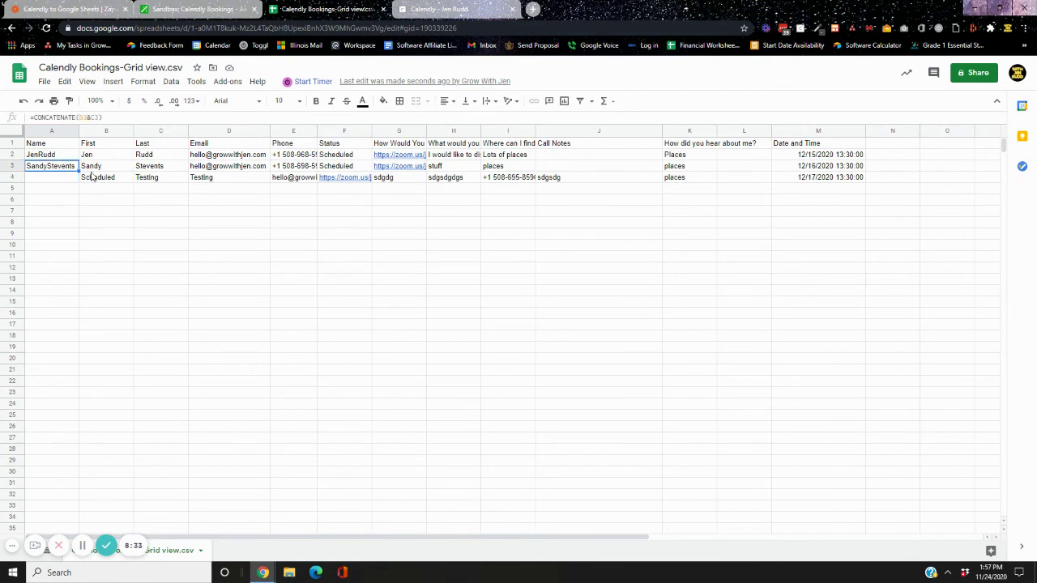
left_click_drag(79, 171, 77, 183)
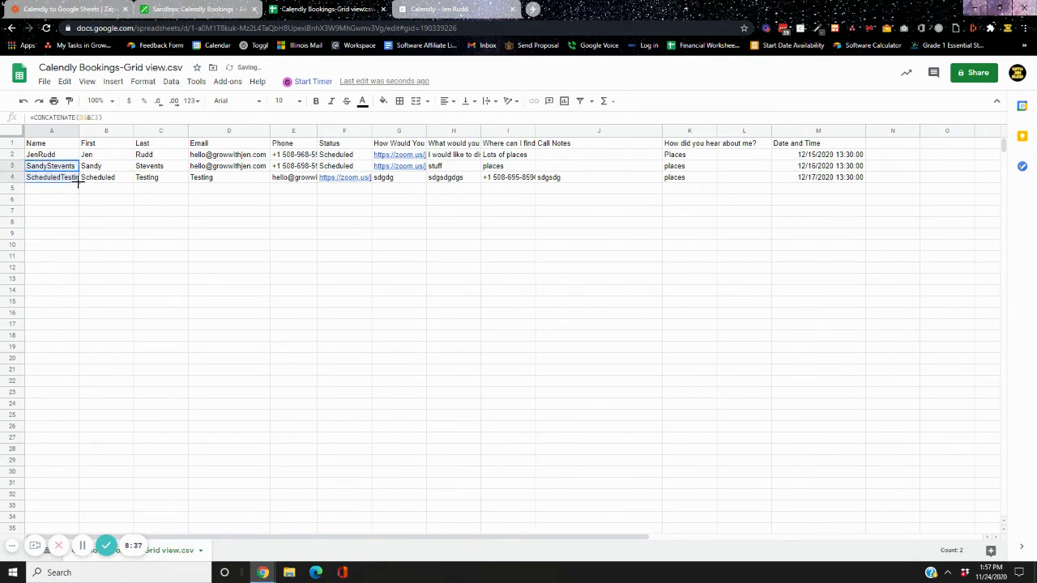
left_click(109, 203)
Inspect row 4's first name, last name, email and call notes, then return to Airtable
left_click(116, 178)
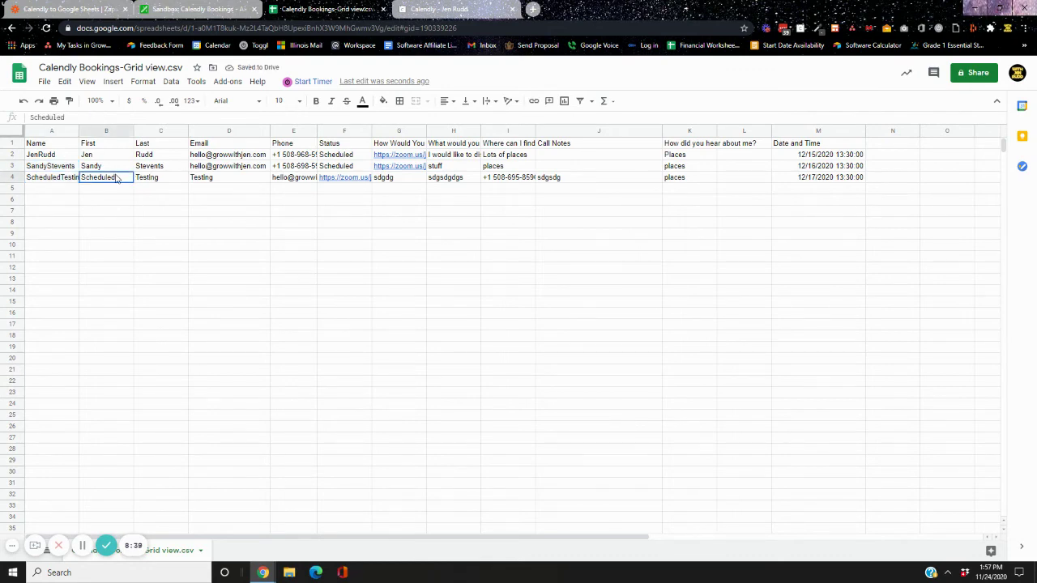
left_click(207, 180)
left_click(154, 180)
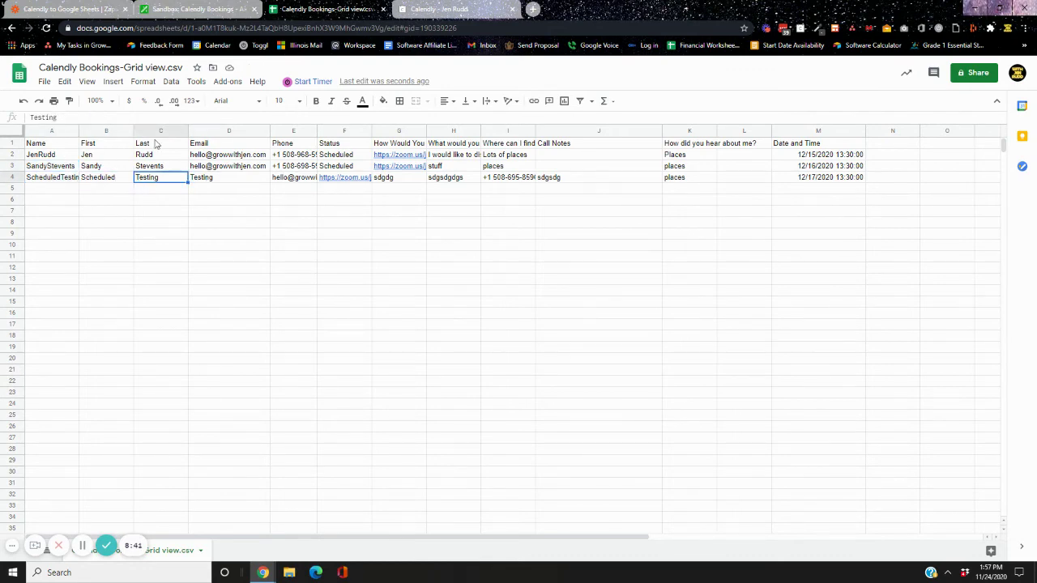
left_click(109, 178)
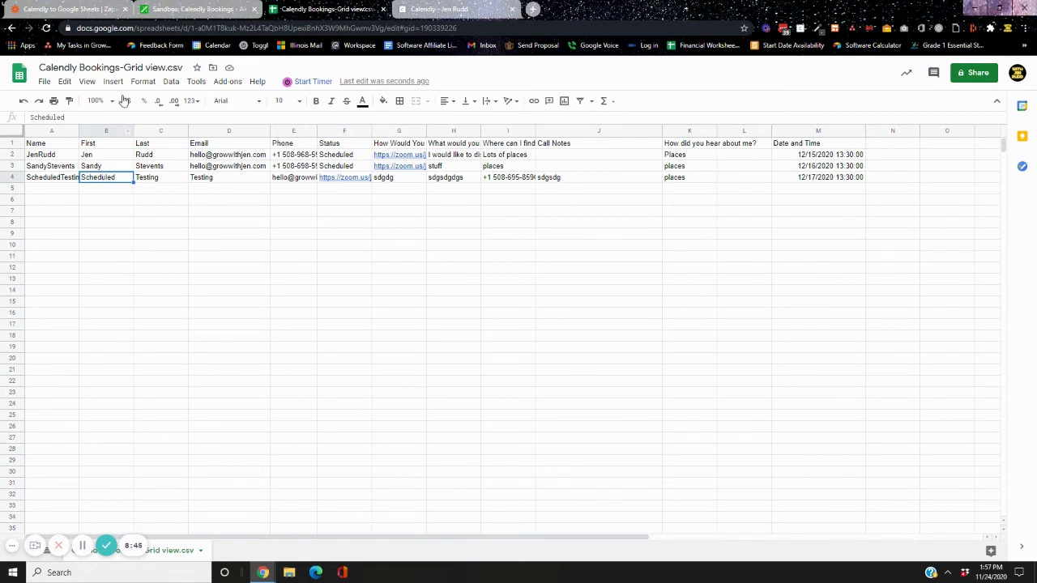
left_click(159, 180)
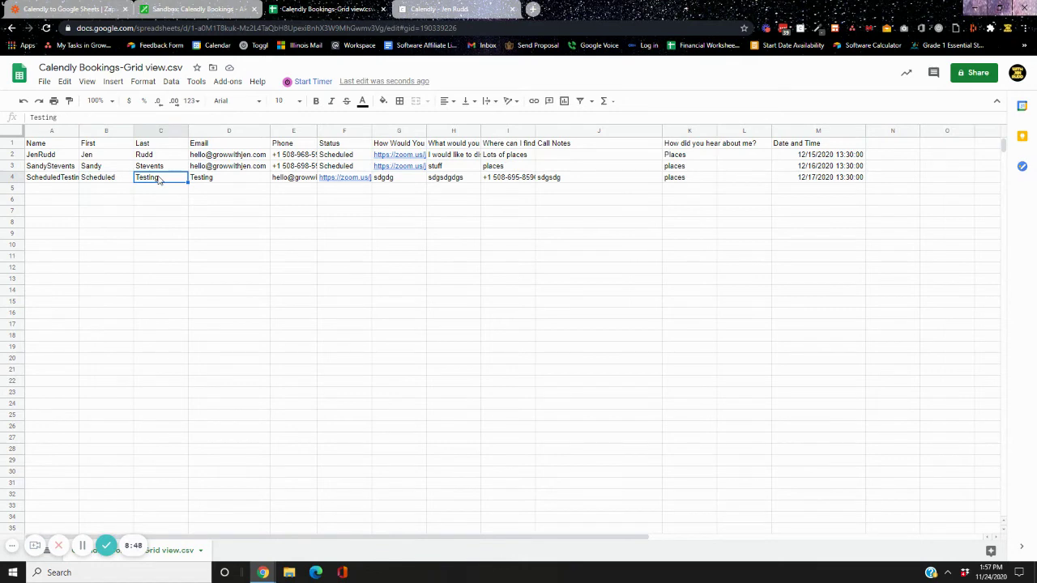
left_click(245, 181)
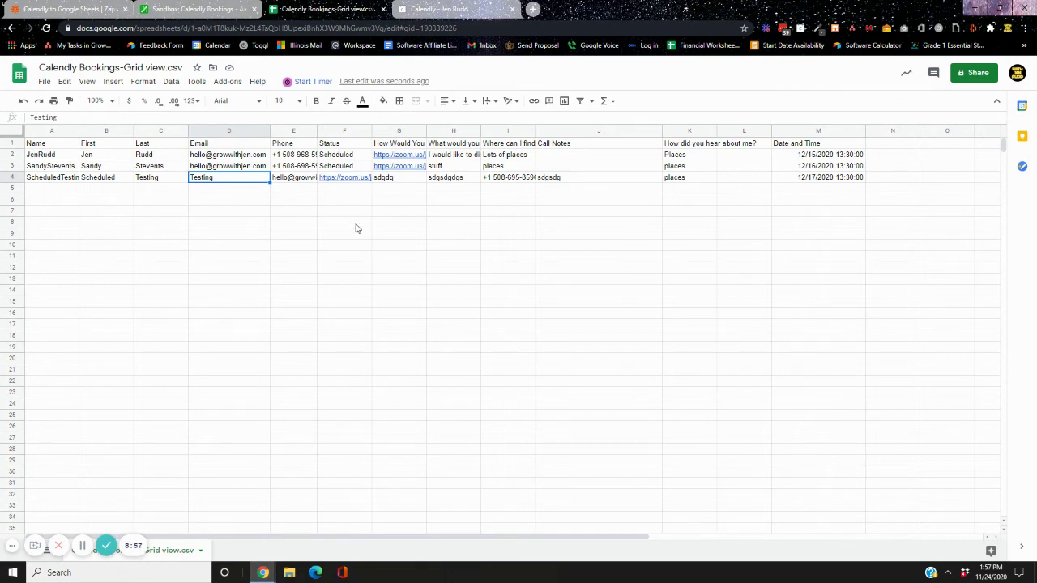
left_click(575, 177)
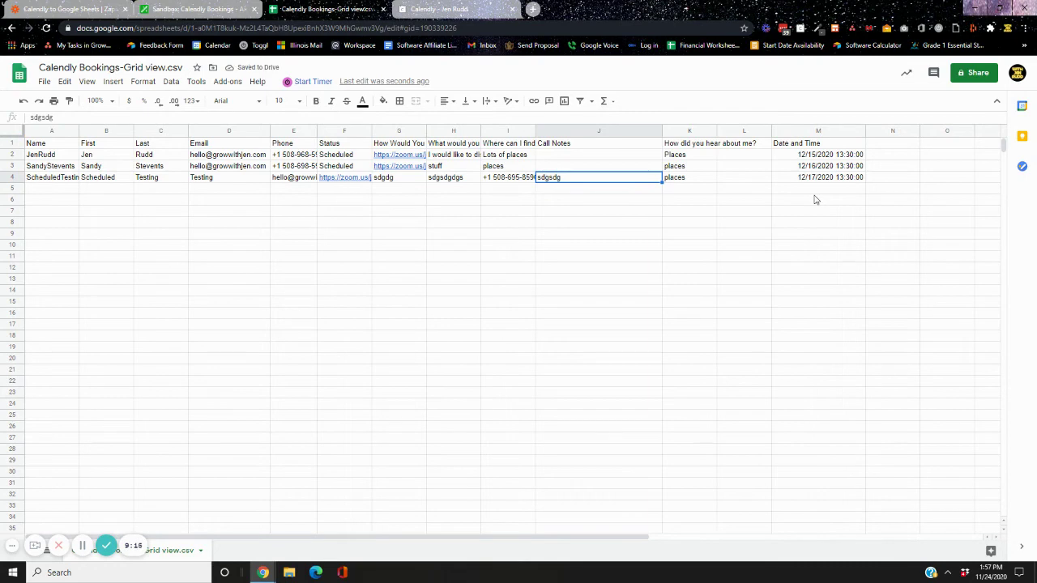
left_click(217, 8)
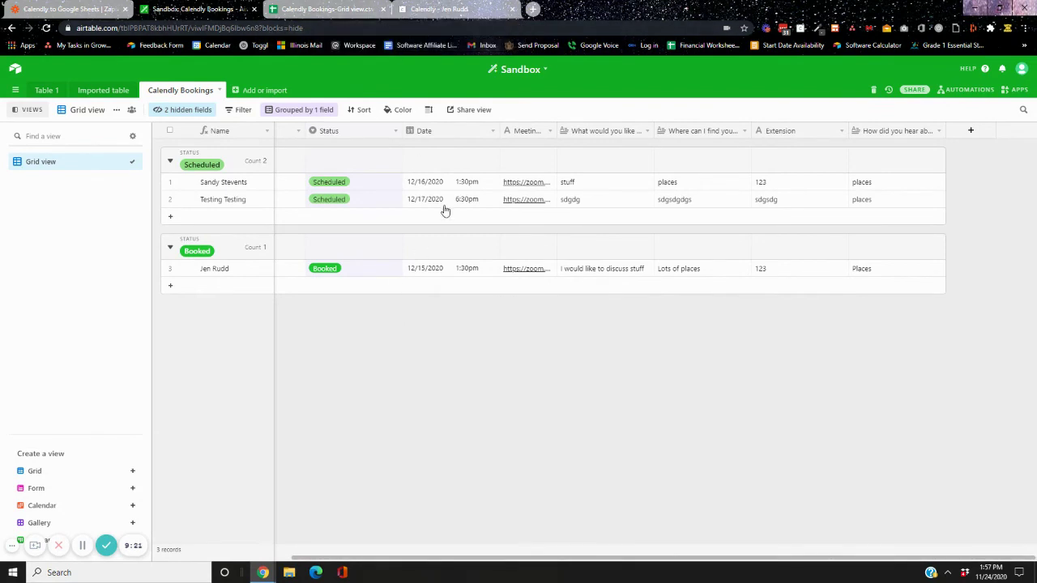
left_click(345, 8)
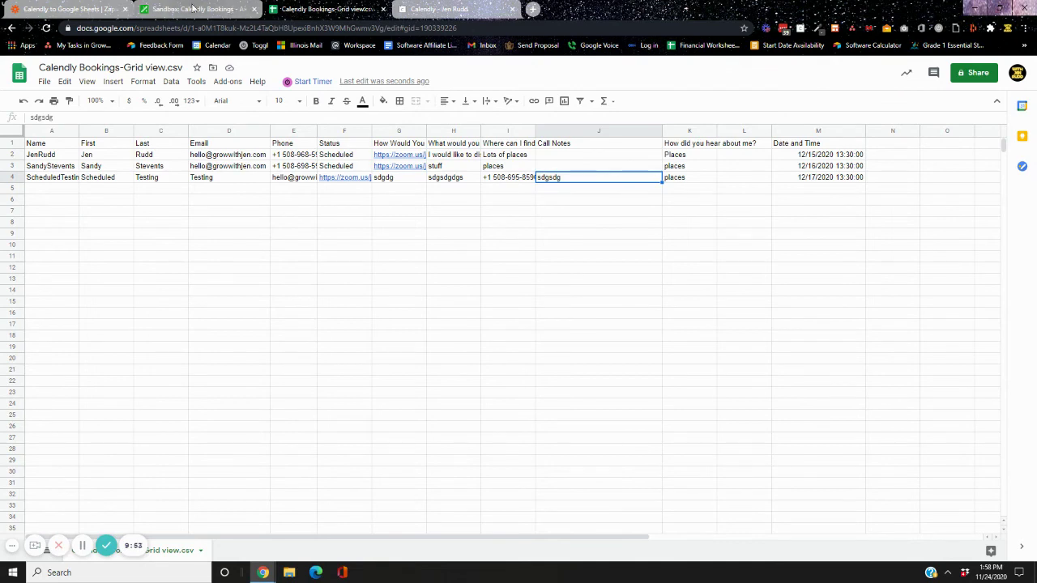
left_click(195, 8)
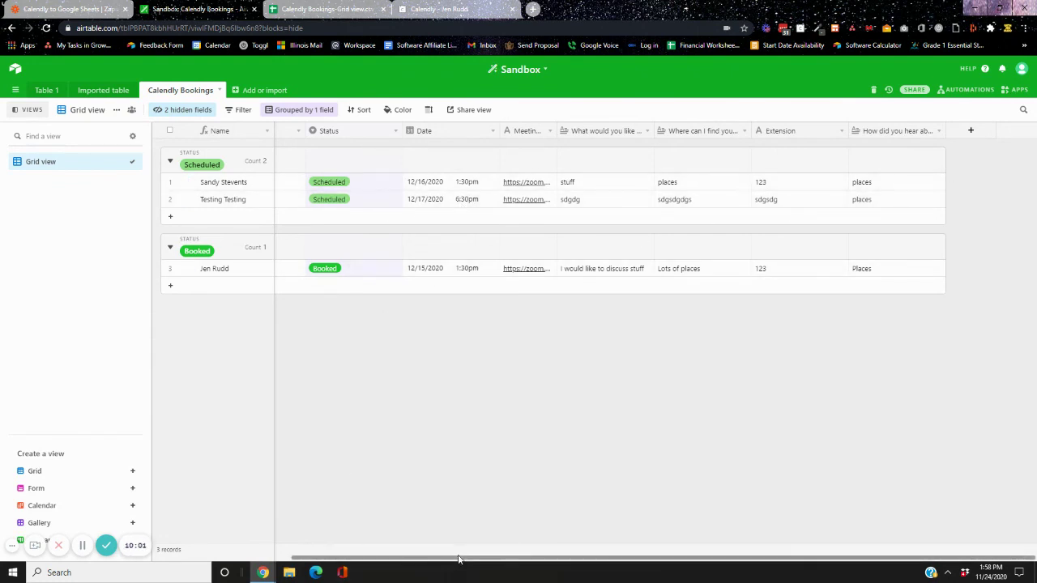
left_click_drag(457, 559, 259, 557)
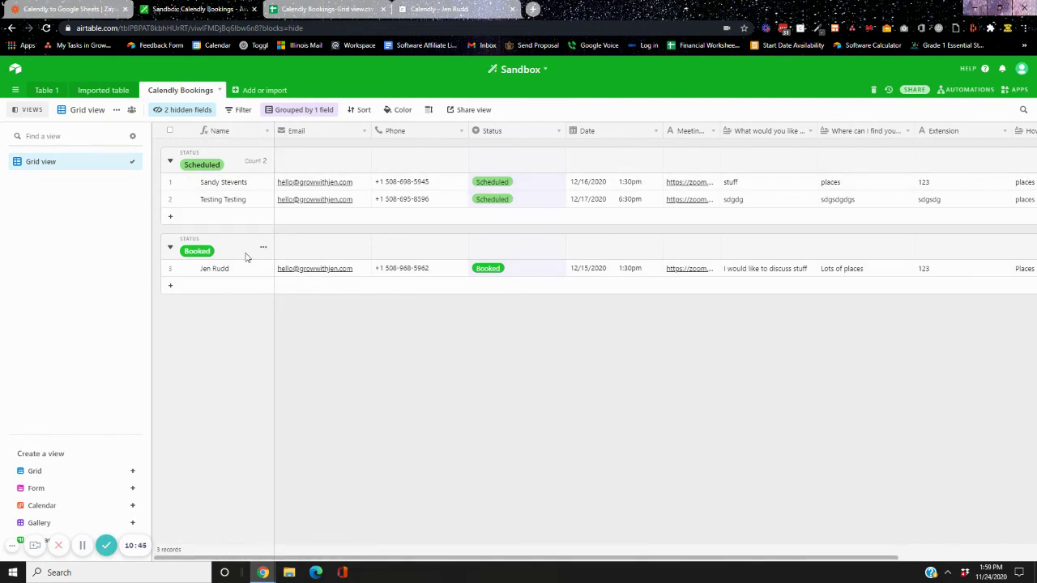
Create a new Grid 2 view, compare it with Grid view, and end on Grid view
left_click(133, 472)
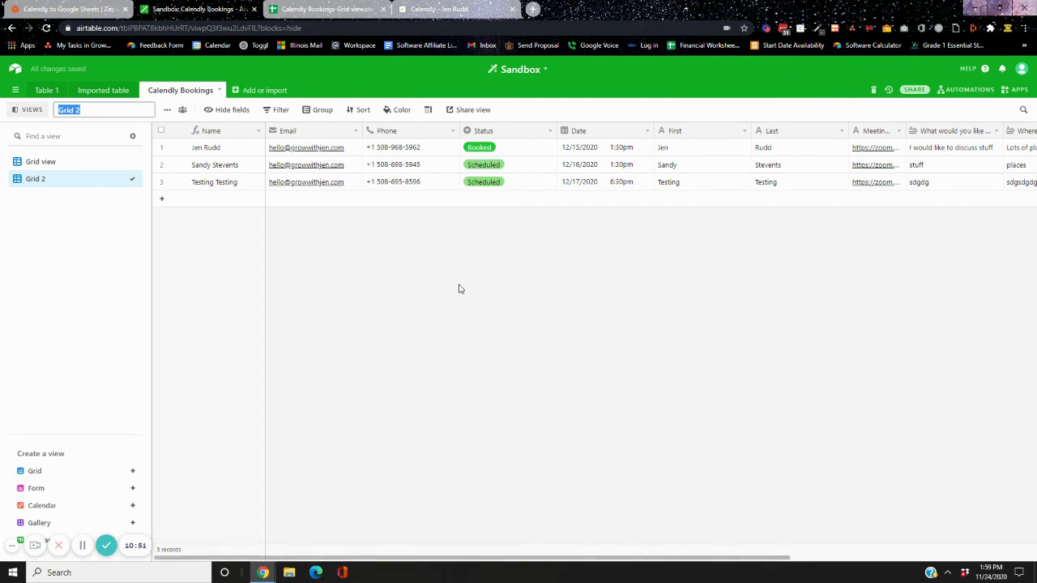
left_click(79, 162)
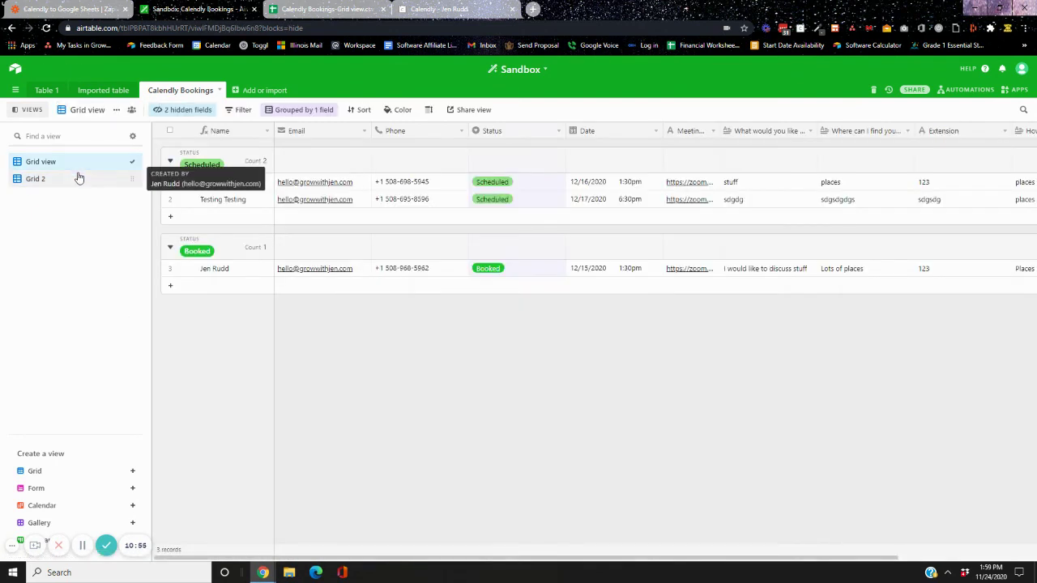
left_click(78, 178)
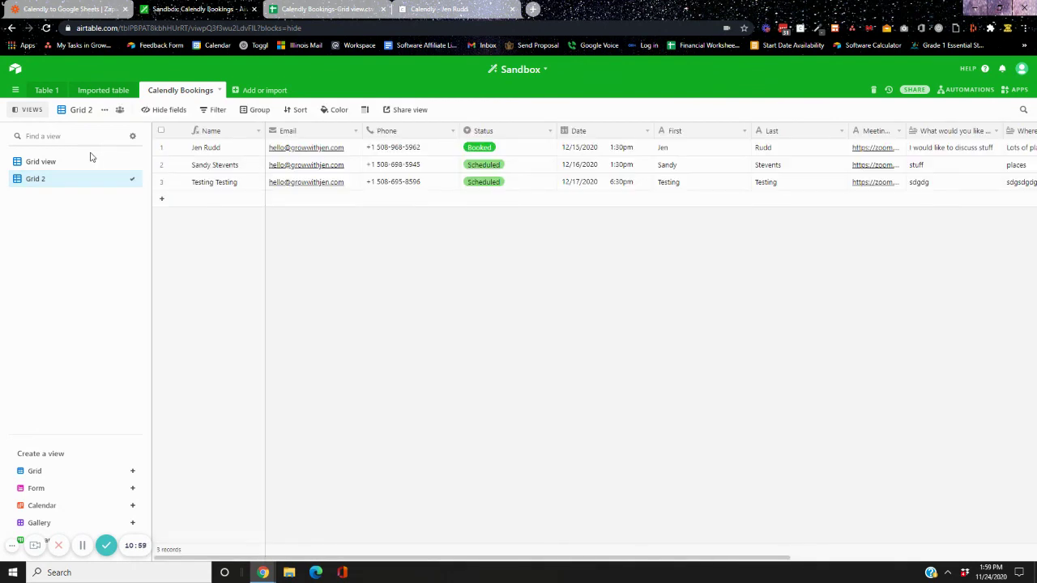
left_click(89, 160)
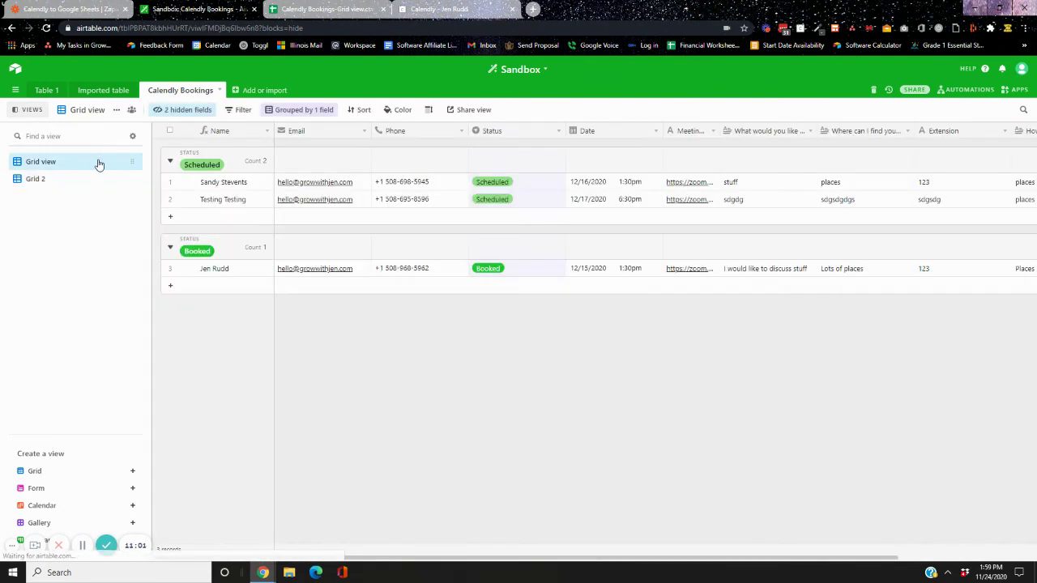